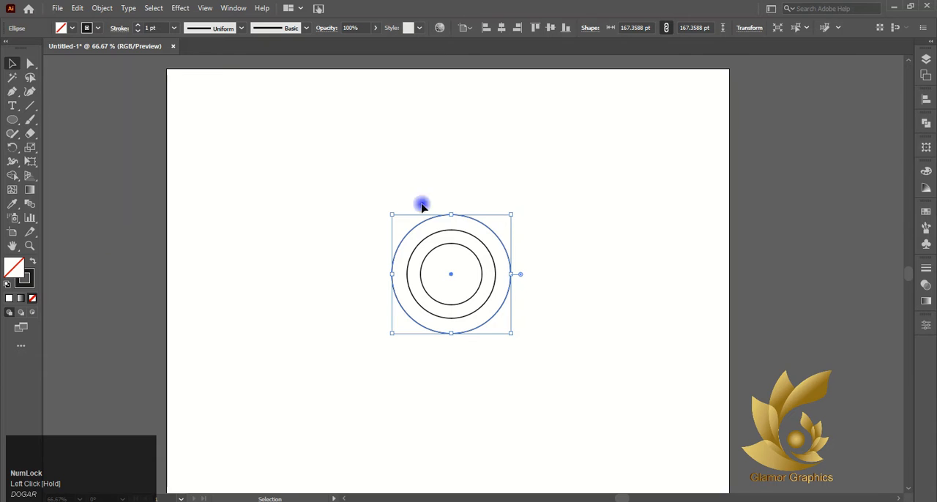
Duplicate the outermost circle in place and scale the copy from its centre to about 221 pt wide
{"action": "left_click", "coordinate": [77, 9]}
{"action": "left_click", "coordinate": [96, 64]}
{"action": "left_click", "coordinate": [77, 9]}
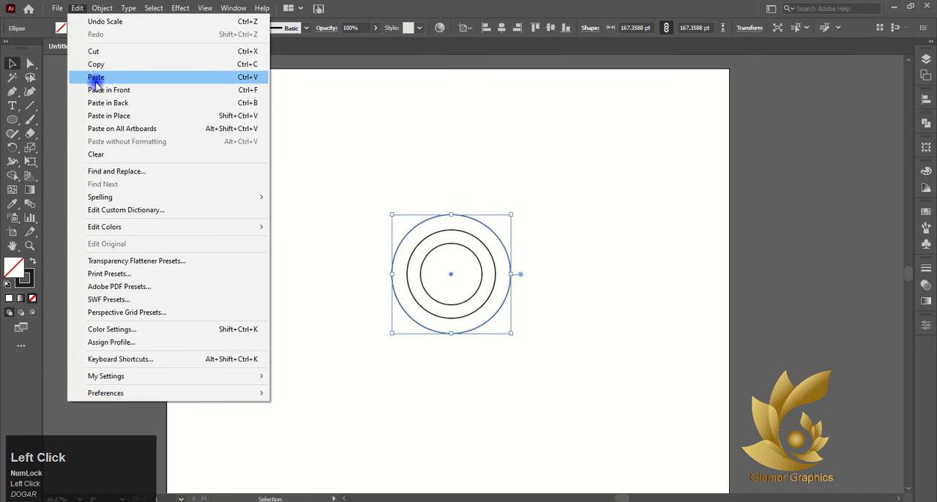
{"action": "left_click", "coordinate": [96, 90]}
{"action": "left_click_drag", "start_coordinate": [512, 215], "coordinate": [530, 197]}
Duplicate the outermost circle in place and scale the copy from its centre to about 275 pt wide
{"action": "left_click", "coordinate": [77, 9]}
{"action": "left_click", "coordinate": [95, 64]}
{"action": "left_click", "coordinate": [77, 9]}
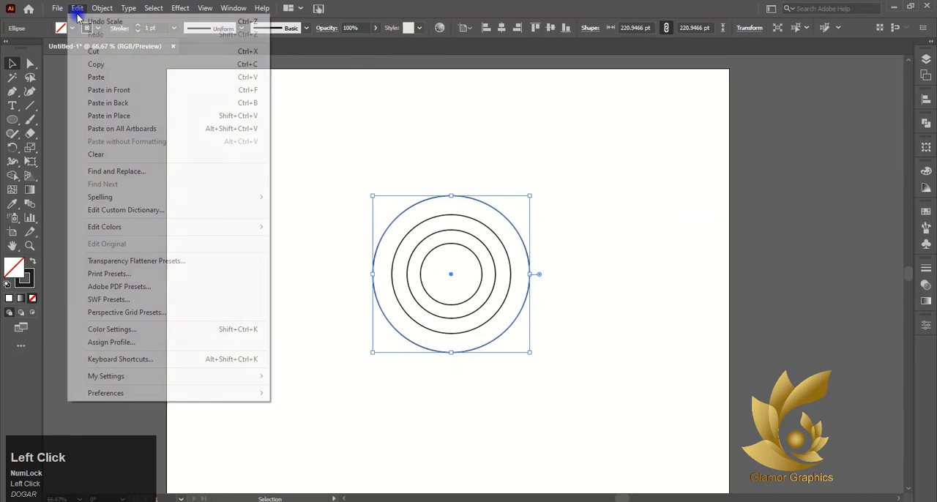
{"action": "left_click", "coordinate": [100, 90]}
{"action": "left_click_drag", "start_coordinate": [532, 196], "coordinate": [550, 177]}
Duplicate the outermost circle in place and scale the copy from its centre to about 327 pt wide
{"action": "left_click", "coordinate": [77, 8]}
{"action": "left_click", "coordinate": [96, 65]}
{"action": "left_click", "coordinate": [76, 8]}
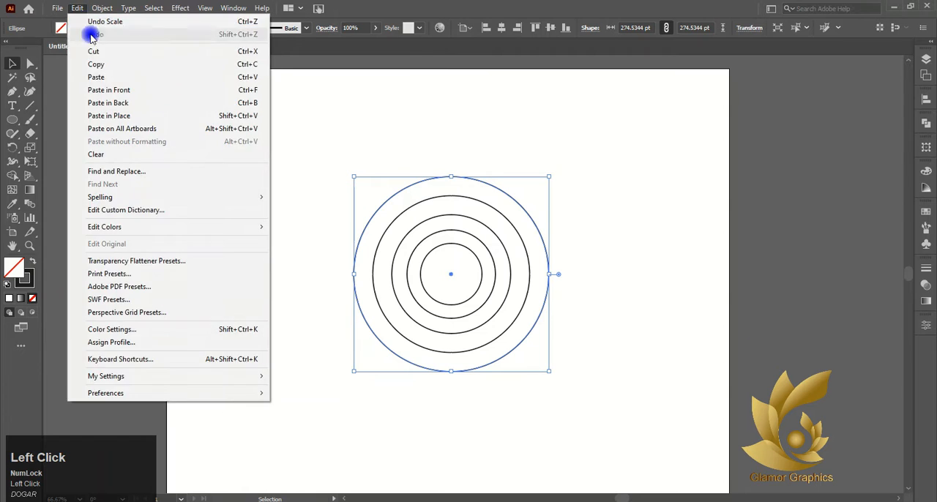
{"action": "left_click", "coordinate": [108, 90]}
{"action": "left_click_drag", "start_coordinate": [550, 174], "coordinate": [568, 152]}
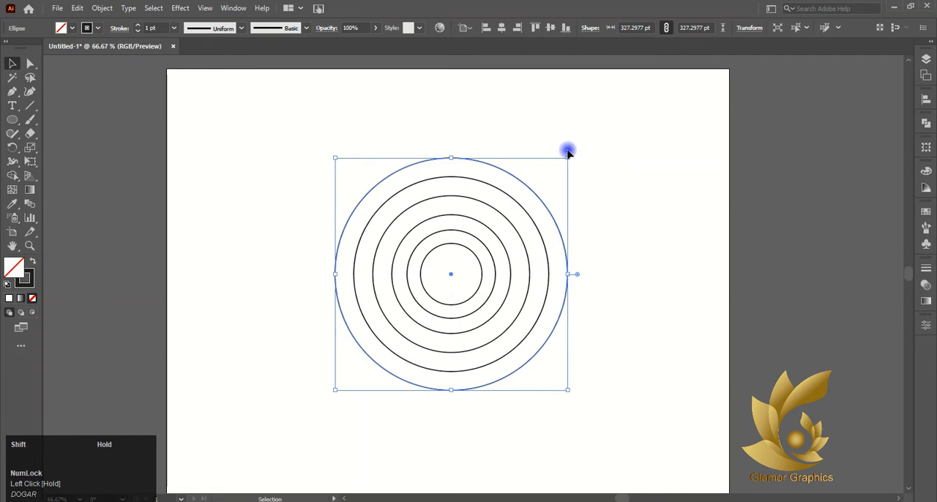
Duplicate the outermost circle in place and scale the copy from its centre to about 387 pt wide
{"action": "left_click", "coordinate": [77, 8]}
{"action": "left_click", "coordinate": [79, 63]}
{"action": "left_click", "coordinate": [77, 8]}
{"action": "left_click", "coordinate": [110, 89]}
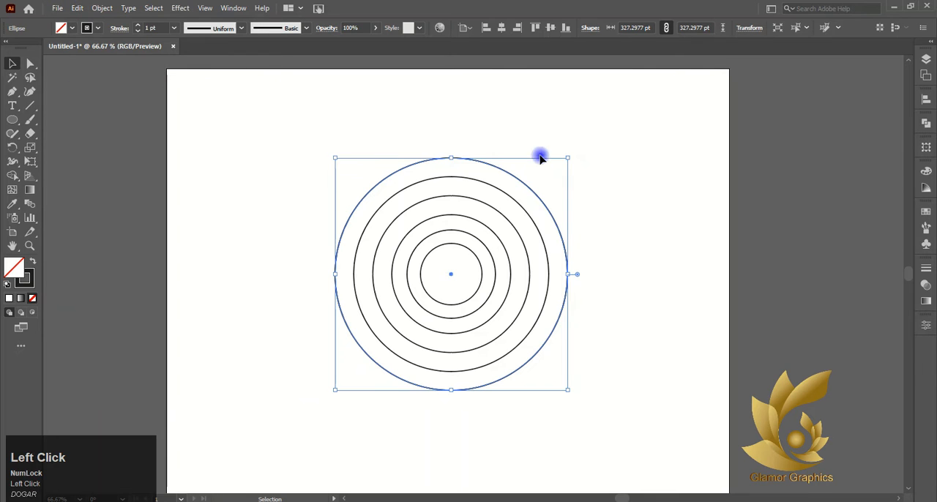
{"action": "left_click_drag", "start_coordinate": [567, 155], "coordinate": [590, 138]}
{"action": "key", "text": "ctrl+z"}
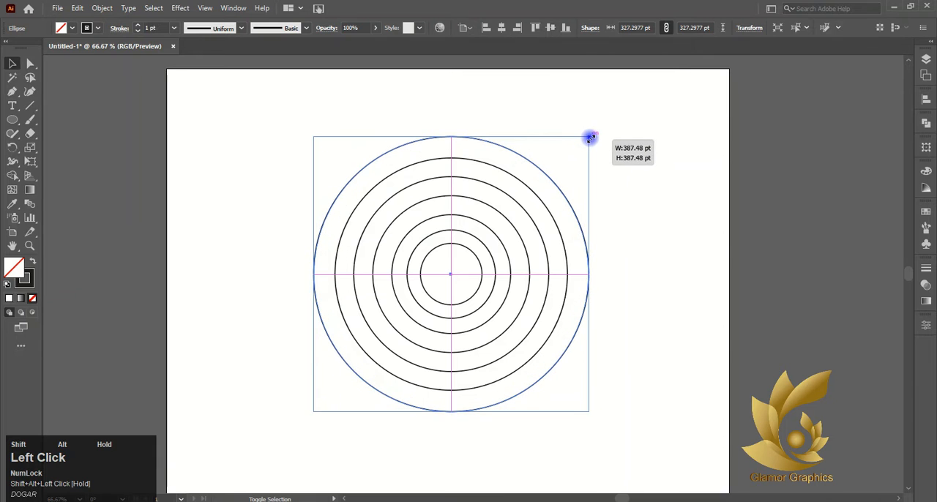
Duplicate the outermost circle in place and scale the copy from its centre to about 446 pt wide
{"action": "left_click", "coordinate": [74, 7]}
{"action": "left_click", "coordinate": [100, 61]}
{"action": "left_click", "coordinate": [77, 8]}
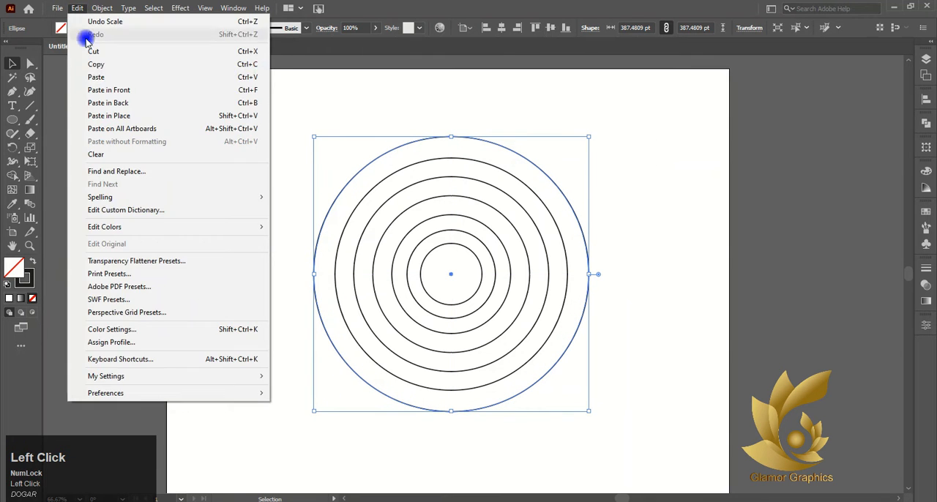
{"action": "left_click", "coordinate": [109, 88]}
{"action": "left_click_drag", "start_coordinate": [588, 136], "coordinate": [610, 113]}
Duplicate the outermost circle in place and scale the copy from its centre to about 500 pt wide
{"action": "left_click", "coordinate": [77, 8]}
{"action": "left_click", "coordinate": [101, 62]}
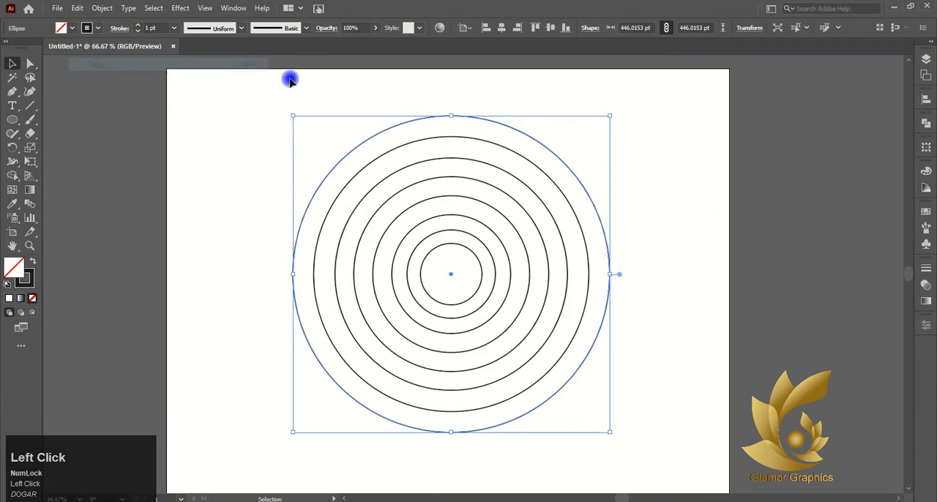
{"action": "left_click", "coordinate": [77, 8]}
{"action": "left_click", "coordinate": [109, 89]}
{"action": "left_click_drag", "start_coordinate": [611, 115], "coordinate": [629, 96]}
Duplicate the outermost circle in place and scale the copy from its centre to about 550 pt wide
{"action": "left_click", "coordinate": [77, 9]}
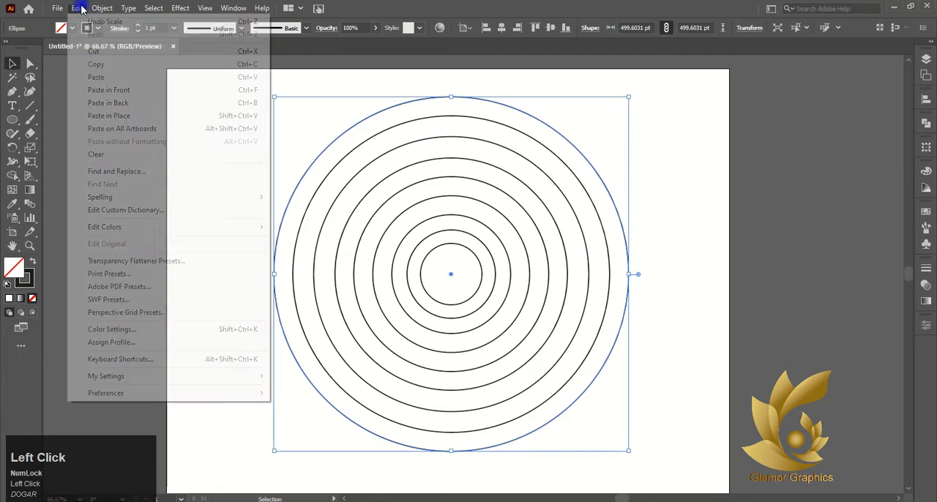
{"action": "left_click", "coordinate": [95, 63]}
{"action": "left_click", "coordinate": [77, 8]}
{"action": "left_click", "coordinate": [120, 90]}
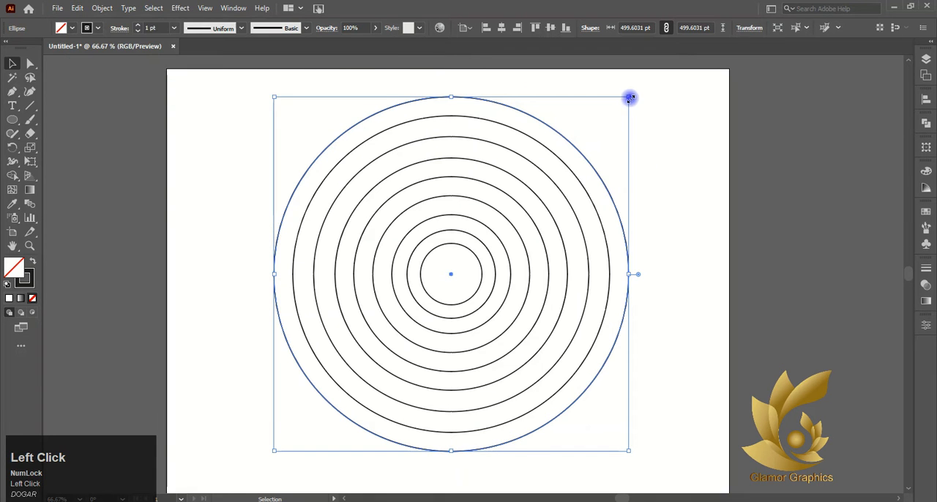
{"action": "left_click_drag", "start_coordinate": [629, 96], "coordinate": [643, 78]}
{"action": "key", "text": "ctrl+z"}
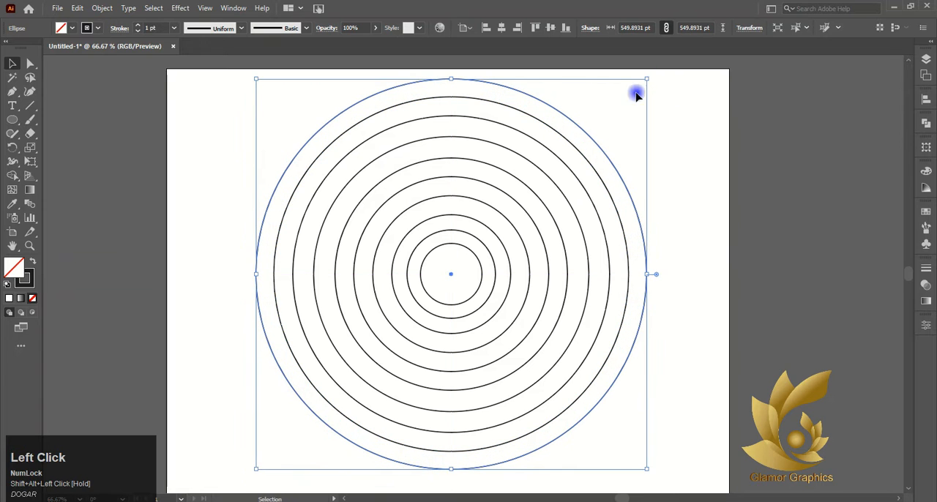
Scale all the concentric circles down together to about 154 pt wide and move them toward the artboard's upper left
{"action": "scroll", "coordinate": [617, 114], "scroll_direction": "down", "scroll_amount": 2, "text": "alt"}
{"action": "left_click_drag", "start_coordinate": [457, 97], "coordinate": [525, 200]}
{"action": "left_click_drag", "start_coordinate": [620, 103], "coordinate": [550, 171], "text": "alt+shift"}
{"action": "scroll", "coordinate": [551, 172], "scroll_direction": "up", "scroll_amount": 3, "text": "alt"}
{"action": "scroll", "coordinate": [518, 202], "scroll_direction": "down", "scroll_amount": 1, "text": "alt"}
{"action": "left_click_drag", "start_coordinate": [493, 224], "coordinate": [443, 177]}
Duplicate the outermost circle in place and scale the copy from its centre to about 171 pt wide
{"action": "left_click", "coordinate": [481, 152]}
{"action": "left_click", "coordinate": [481, 152]}
{"action": "left_click", "coordinate": [77, 8]}
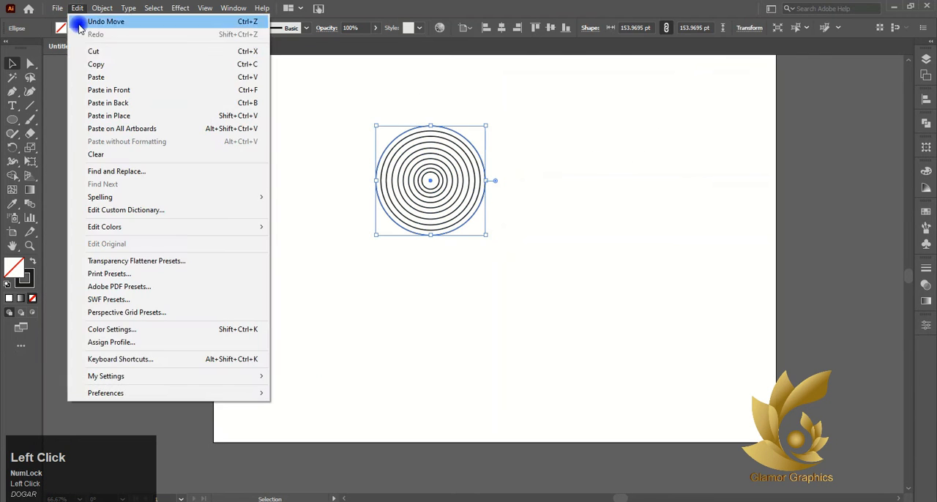
{"action": "left_click", "coordinate": [77, 60]}
{"action": "left_click", "coordinate": [78, 8]}
{"action": "left_click", "coordinate": [98, 90]}
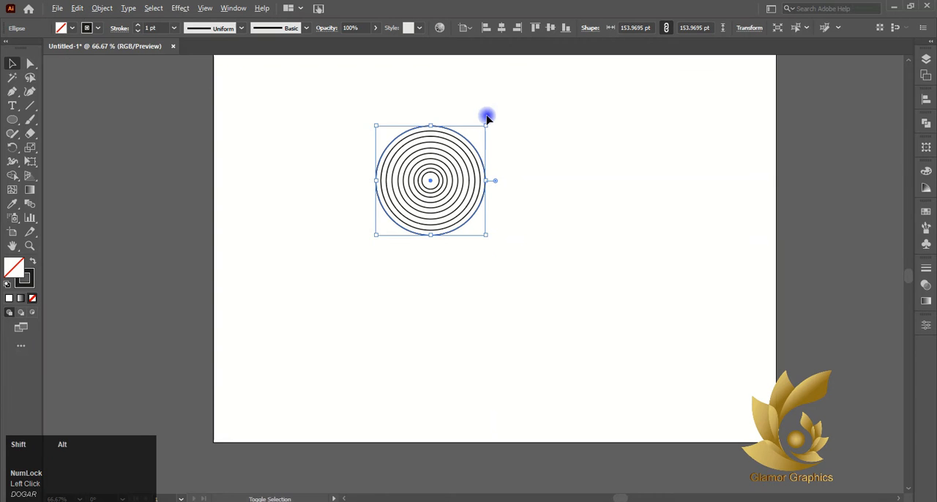
{"action": "scroll", "coordinate": [485, 126], "scroll_direction": "up", "scroll_amount": 2, "text": "alt"}
{"action": "left_click_drag", "start_coordinate": [484, 138], "coordinate": [496, 126], "text": "alt+shift"}
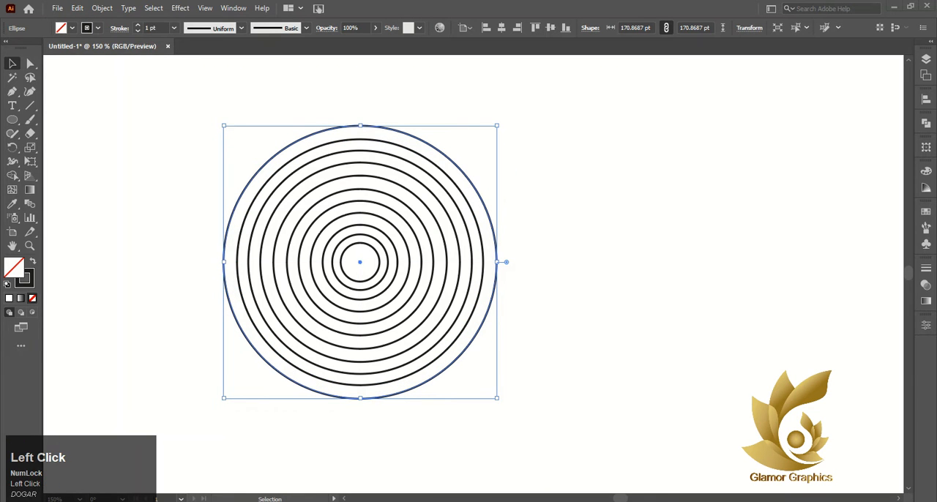
Duplicate the outermost circle in place and scale the copy slightly larger from its centre, keeping similar ring spacing
{"action": "left_click", "coordinate": [77, 8]}
{"action": "left_click", "coordinate": [100, 67]}
{"action": "left_click", "coordinate": [70, 9]}
{"action": "left_click", "coordinate": [100, 88]}
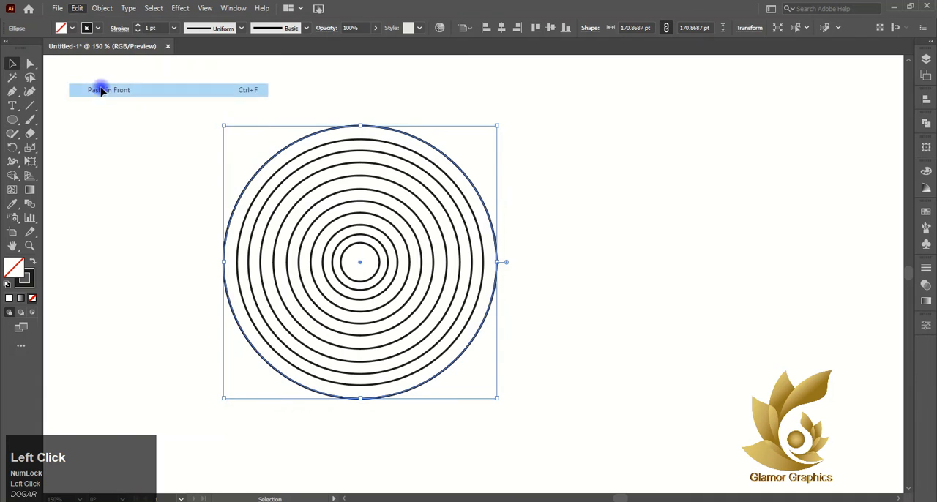
{"action": "left_click_drag", "start_coordinate": [496, 125], "coordinate": [508, 106], "text": "alt+shift"}
Group all the concentric circles into one object
{"action": "scroll", "coordinate": [577, 179], "scroll_direction": "down", "scroll_amount": 2, "text": "alt"}
{"action": "left_click", "coordinate": [510, 229]}
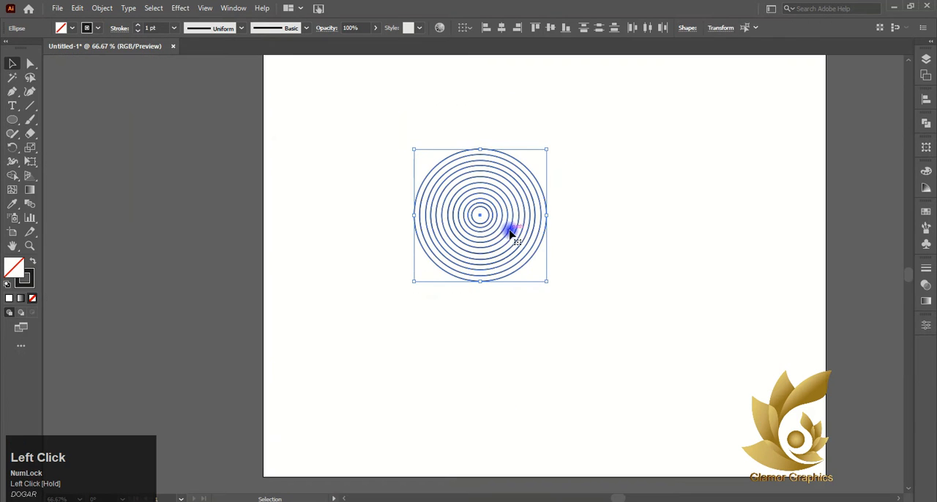
{"action": "left_click_drag", "start_coordinate": [480, 216], "coordinate": [314, 271]}
{"action": "key", "text": "ctrl+z"}
{"action": "key", "text": "ctrl+z"}
{"action": "right_click", "coordinate": [505, 221]}
{"action": "left_click", "coordinate": [549, 294]}
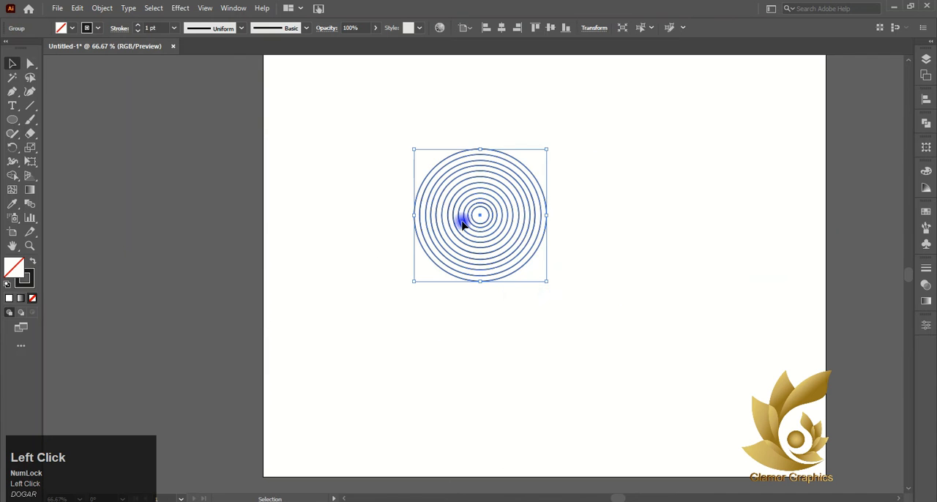
Duplicate the circle group to the side and below, arranging three overlapping groups as an inverted triangle
{"action": "left_click_drag", "start_coordinate": [479, 217], "coordinate": [508, 304], "text": "alt"}
{"action": "scroll", "coordinate": [556, 229], "scroll_direction": "up", "scroll_amount": 1, "text": "alt"}
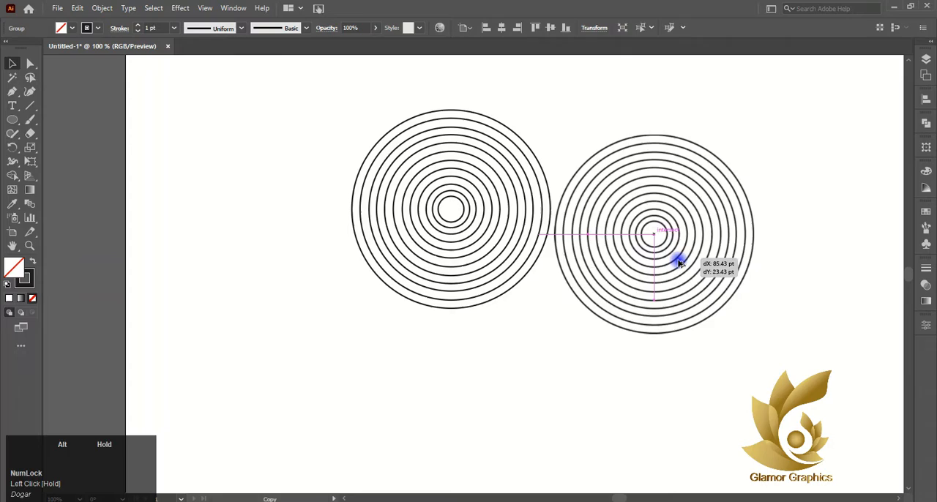
{"action": "left_click_drag", "start_coordinate": [678, 261], "coordinate": [522, 300], "text": "alt"}
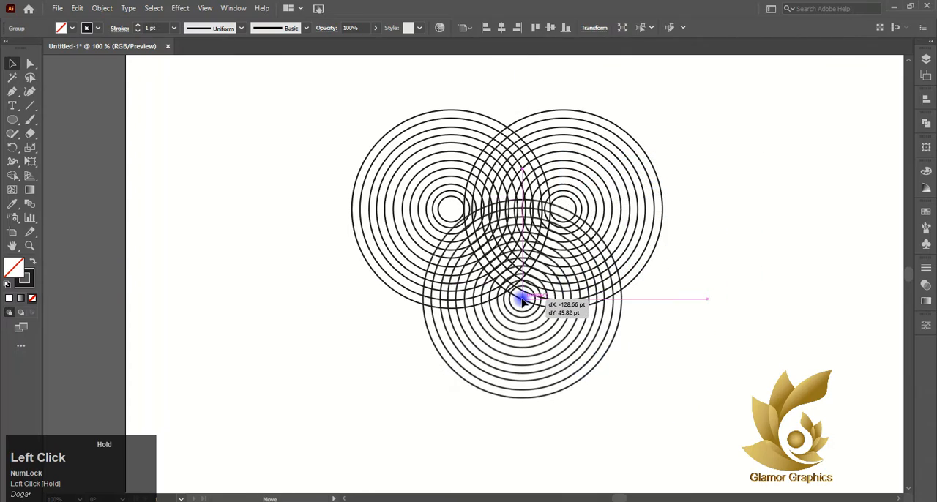
{"action": "scroll", "coordinate": [533, 211], "scroll_direction": "up", "scroll_amount": 2, "text": "alt"}
{"action": "left_click_drag", "start_coordinate": [547, 194], "coordinate": [519, 209]}
{"action": "scroll", "coordinate": [698, 268], "scroll_direction": "down", "scroll_amount": 2, "text": "alt"}
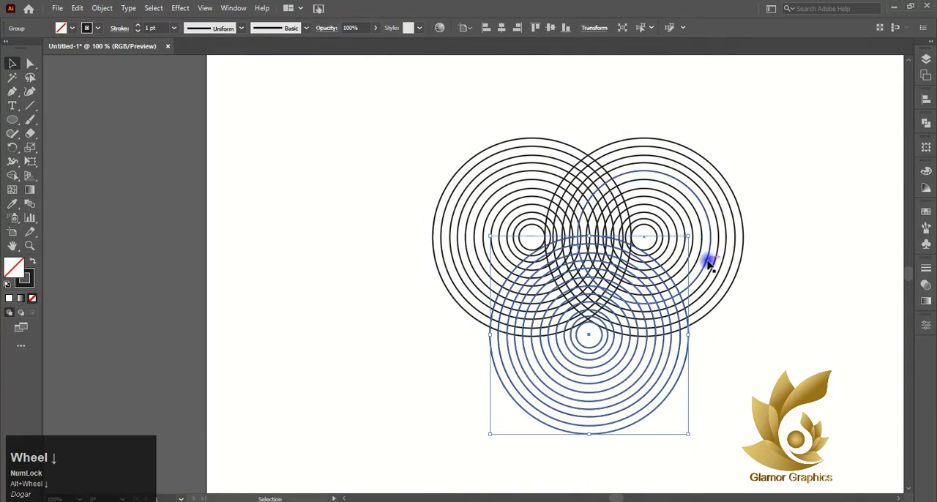
Using outline view, nudge the lower circle group so it is centred between the two upper groups, and return to preview
{"action": "key", "text": "ctrl+y"}
{"action": "left_click", "coordinate": [770, 237]}
{"action": "scroll", "coordinate": [639, 263], "scroll_direction": "up", "scroll_amount": 2, "text": "alt"}
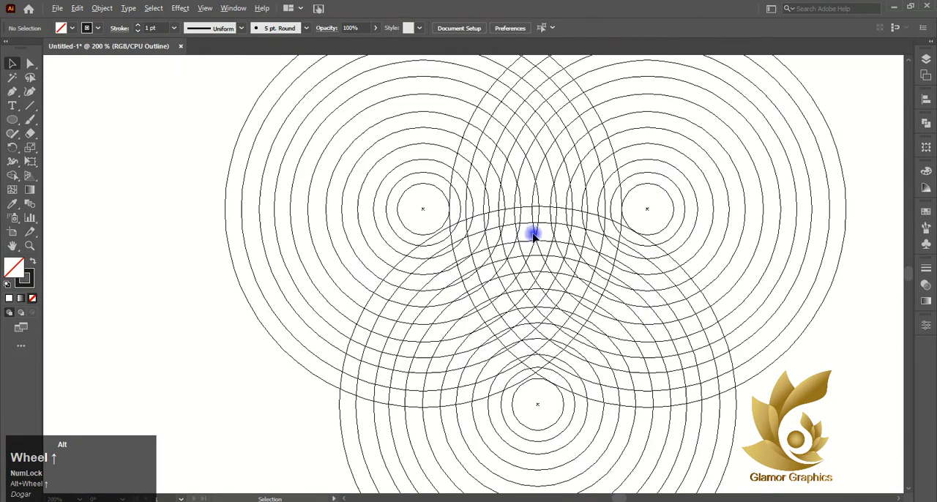
{"action": "scroll", "coordinate": [467, 218], "scroll_direction": "up", "scroll_amount": 2}
{"action": "mouse_move", "coordinate": [612, 200]}
{"action": "left_mouse_down"}
{"action": "mouse_move", "coordinate": [604, 203]}
{"action": "mouse_move", "coordinate": [629, 201]}
{"action": "left_mouse_up"}
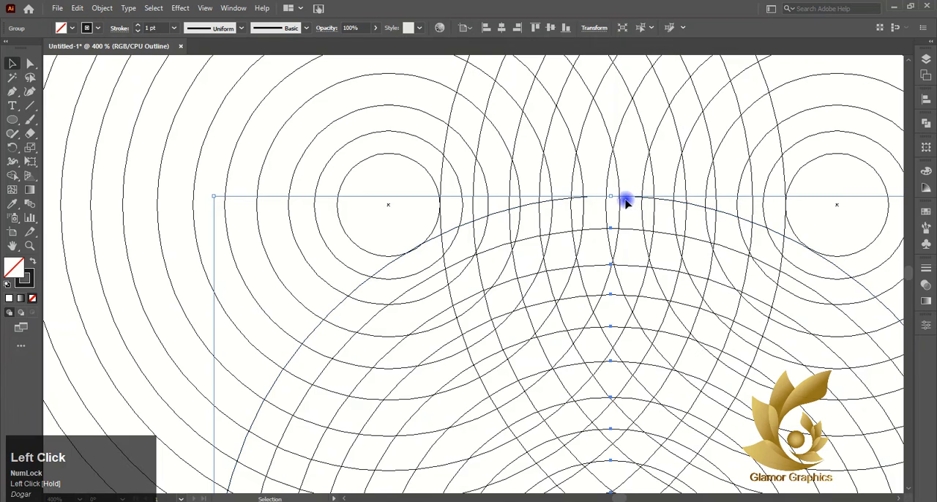
{"action": "scroll", "coordinate": [626, 202], "scroll_direction": "down", "scroll_amount": 3}
{"action": "scroll", "coordinate": [859, 197], "scroll_direction": "right", "scroll_amount": 5}
{"action": "scroll", "coordinate": [858, 197], "scroll_direction": "up", "scroll_amount": 1}
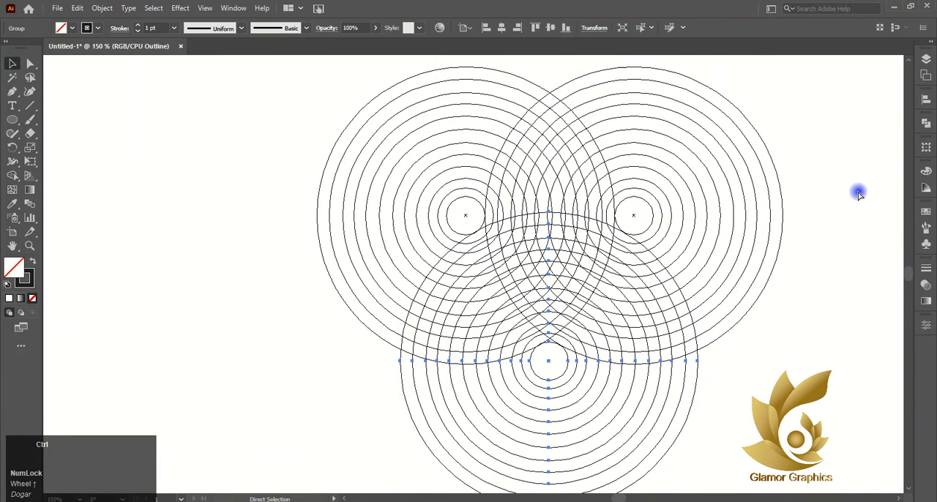
{"action": "key", "text": "ctrl+y"}
{"action": "left_click", "coordinate": [839, 178]}
Select all three circle groups and merge the top arc band of their central overlap with Shape Builder, using a black fill without stroke
{"action": "scroll", "coordinate": [841, 165], "scroll_direction": "down", "scroll_amount": 2}
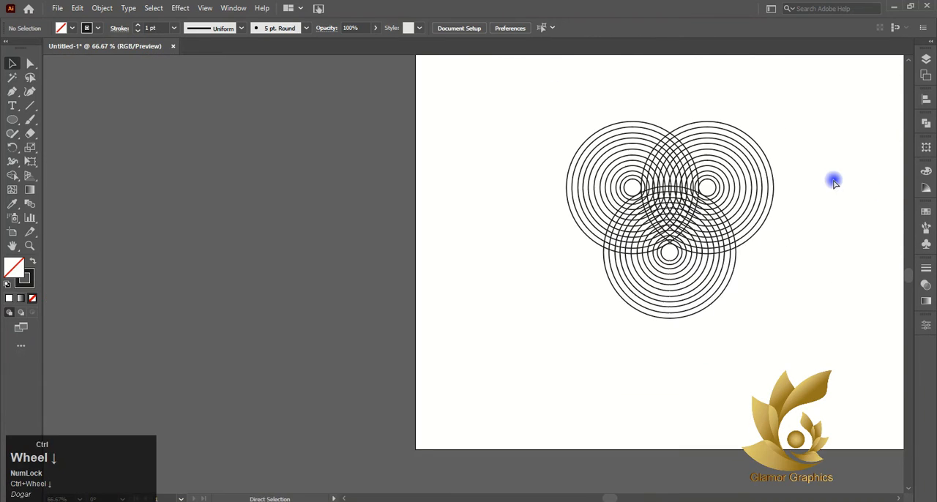
{"action": "scroll", "coordinate": [834, 181], "scroll_direction": "right", "scroll_amount": 1}
{"action": "scroll", "coordinate": [824, 168], "scroll_direction": "up", "scroll_amount": 1}
{"action": "left_click_drag", "start_coordinate": [371, 96], "coordinate": [767, 355]}
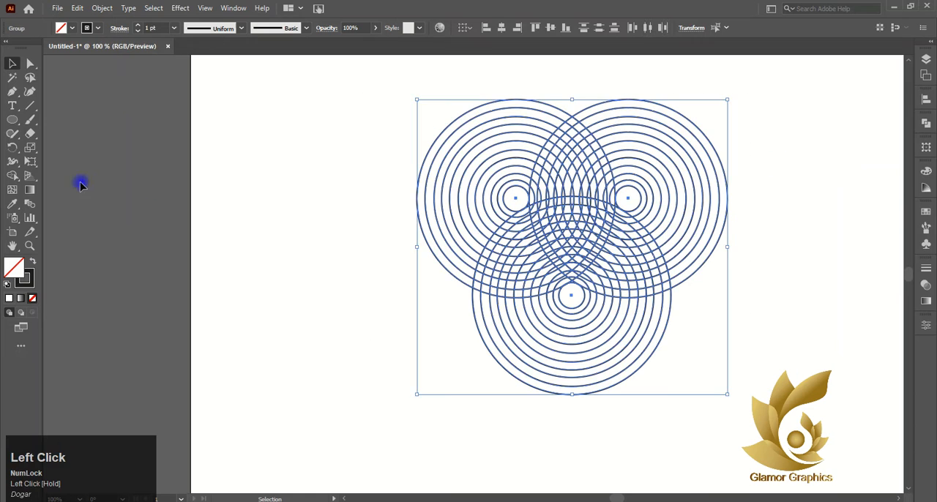
{"action": "left_click", "coordinate": [13, 175]}
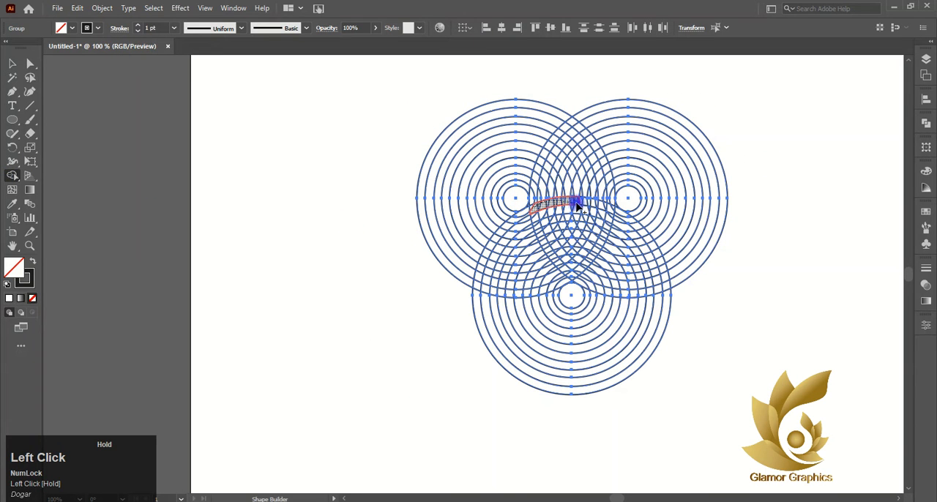
{"action": "left_click_drag", "start_coordinate": [612, 210], "coordinate": [613, 210]}
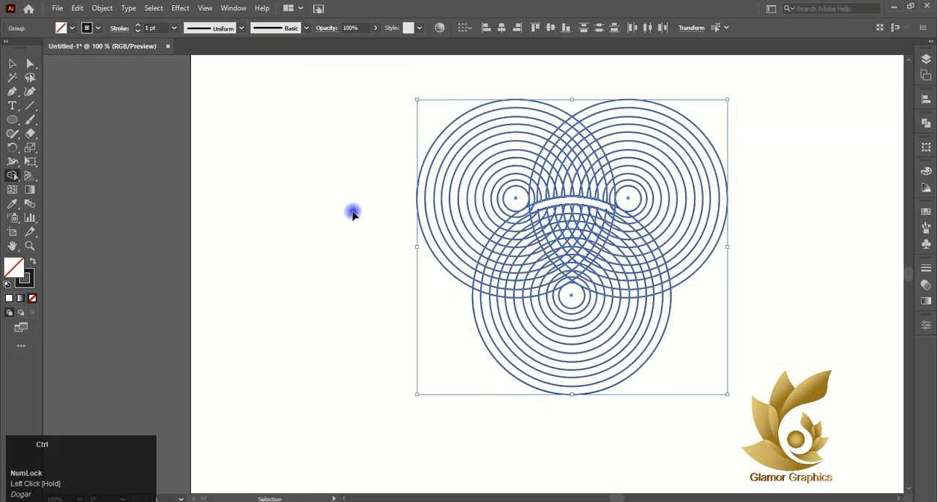
{"action": "key", "text": "ctrl+z"}
{"action": "scroll", "coordinate": [649, 238], "scroll_direction": "up", "scroll_amount": 3}
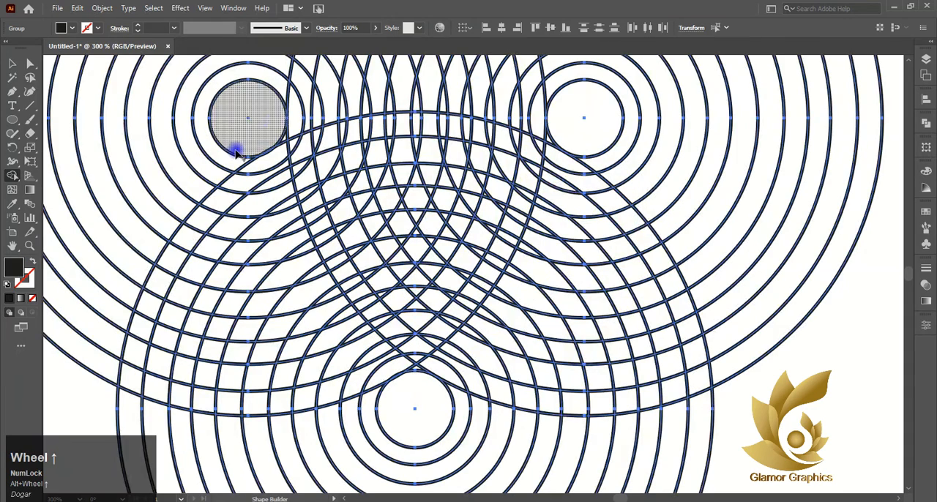
{"action": "left_click", "coordinate": [293, 143]}
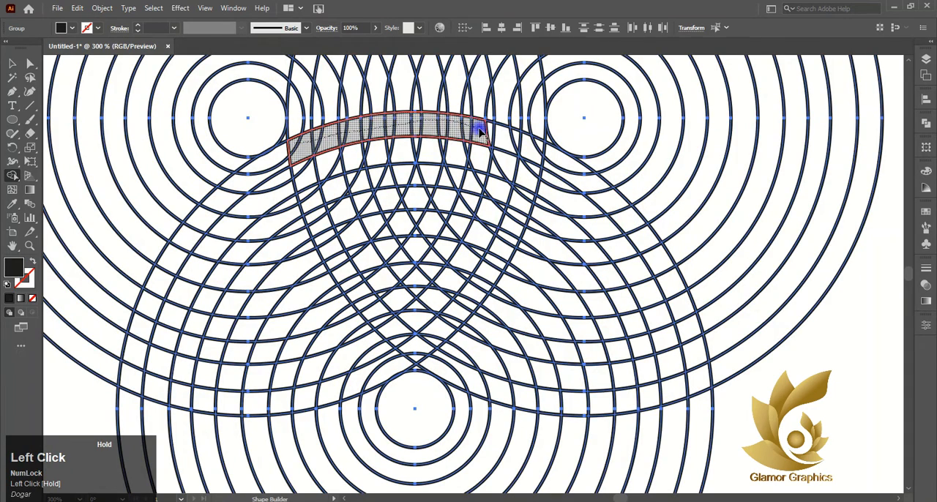
{"action": "left_click_drag", "start_coordinate": [530, 144], "coordinate": [533, 161]}
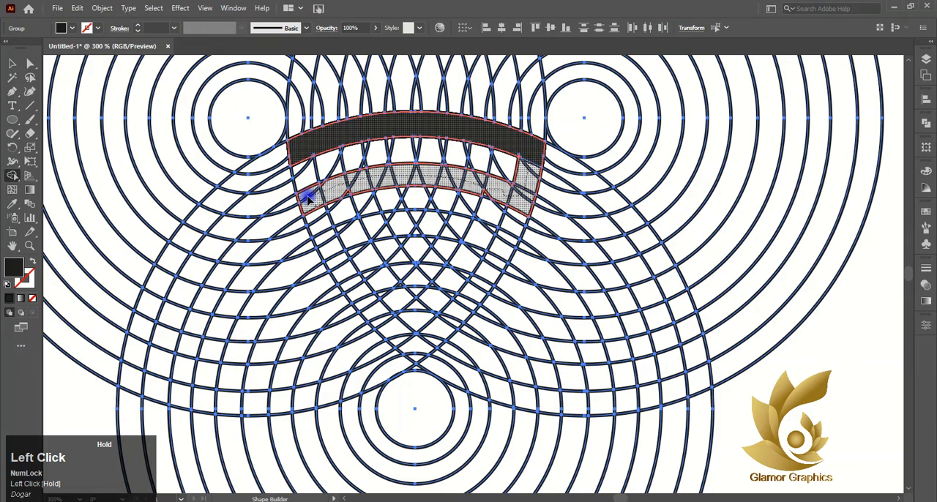
Extend the black shape with a right-end connector, a second arc band, a left-end connector and a third arc band using Shape Builder
{"action": "left_click_drag", "start_coordinate": [309, 196], "coordinate": [310, 196]}
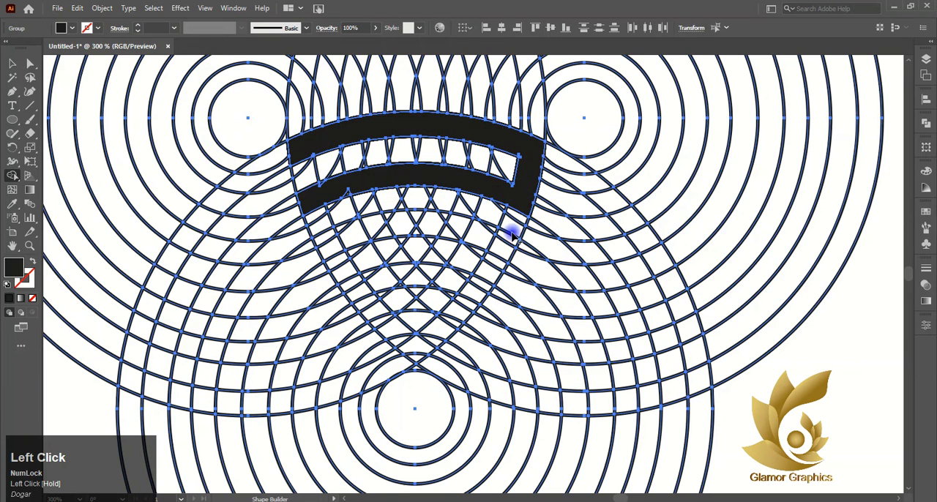
{"action": "left_click", "coordinate": [327, 244]}
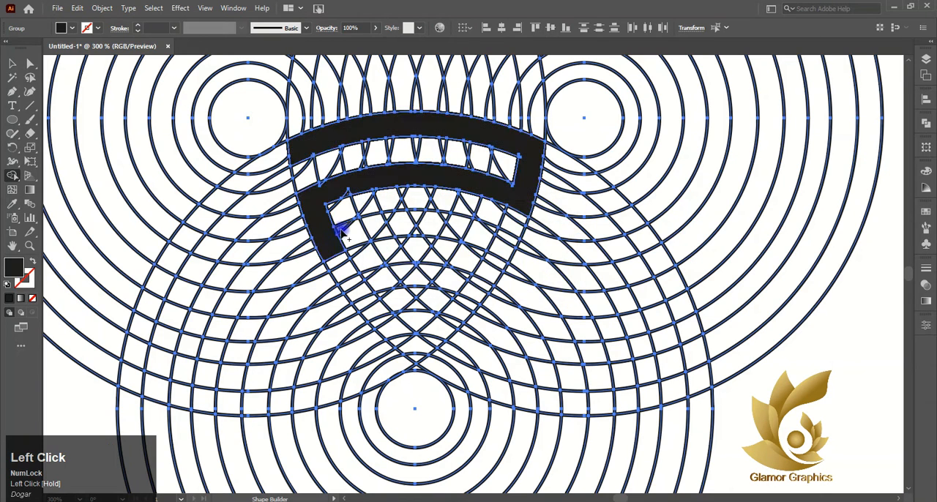
{"action": "left_click", "coordinate": [505, 245]}
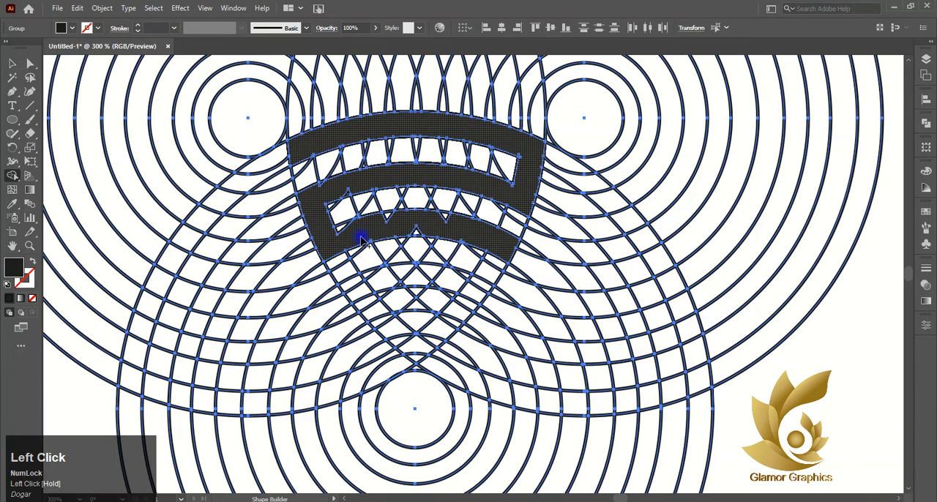
Merge the leftover slivers in the third arc band and at both ends of the second band into the black shape with Shape Builder
{"action": "left_click_drag", "start_coordinate": [330, 230], "coordinate": [338, 232]}
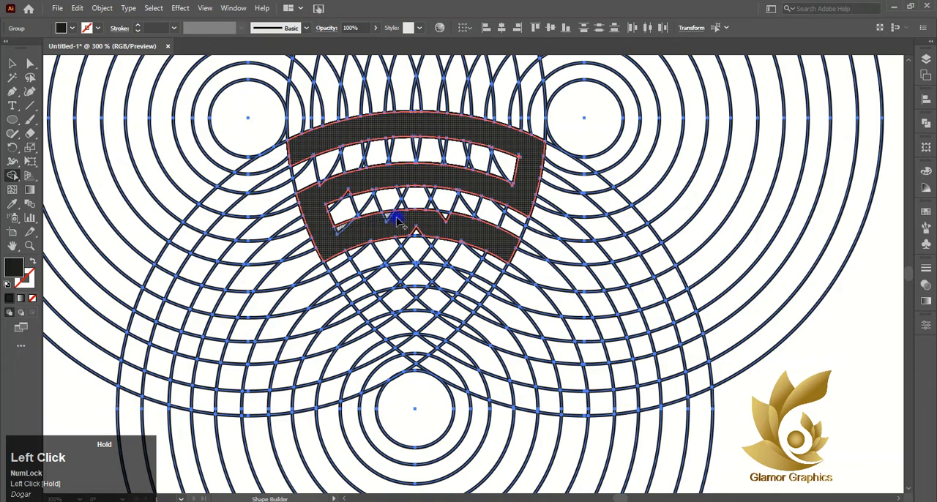
{"action": "left_click_drag", "start_coordinate": [452, 226], "coordinate": [476, 242]}
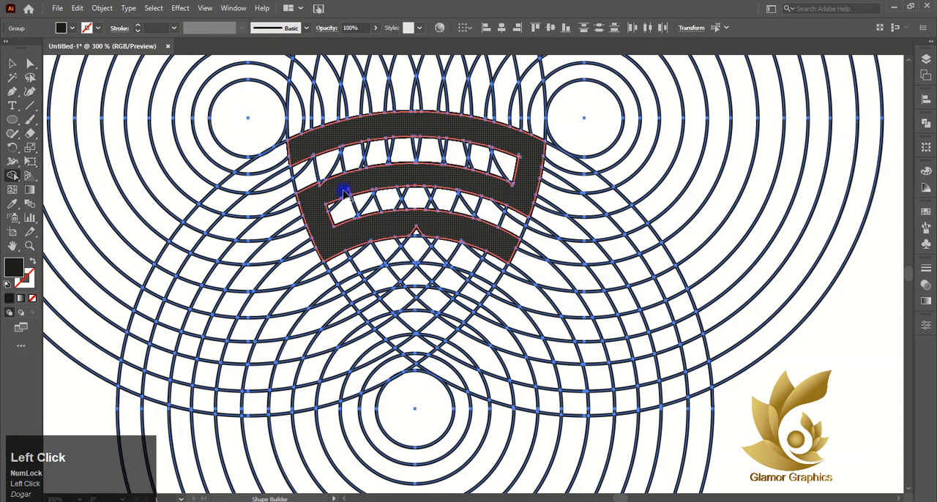
{"action": "mouse_move", "coordinate": [307, 197]}
{"action": "left_mouse_down"}
{"action": "mouse_move", "coordinate": [373, 189]}
{"action": "mouse_move", "coordinate": [326, 188]}
{"action": "left_mouse_up"}
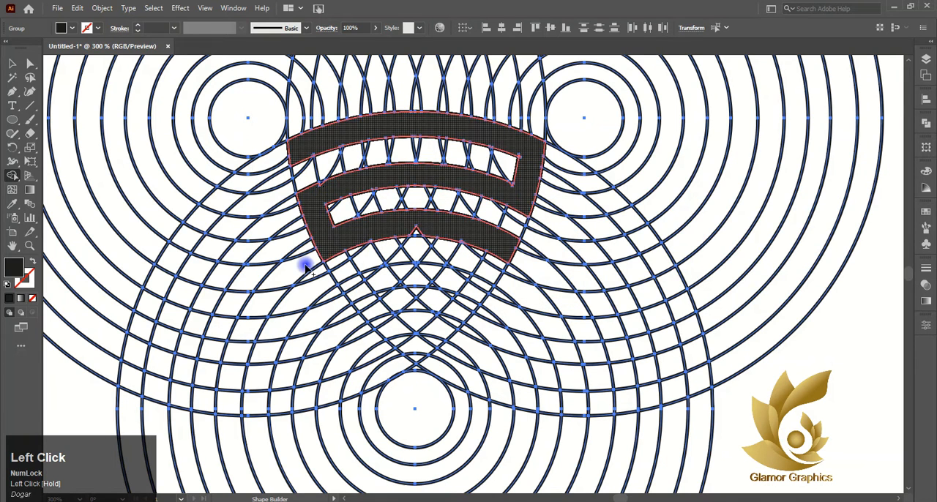
{"action": "scroll", "coordinate": [324, 180], "scroll_direction": "up", "scroll_amount": 4}
{"action": "left_click", "coordinate": [333, 185]}
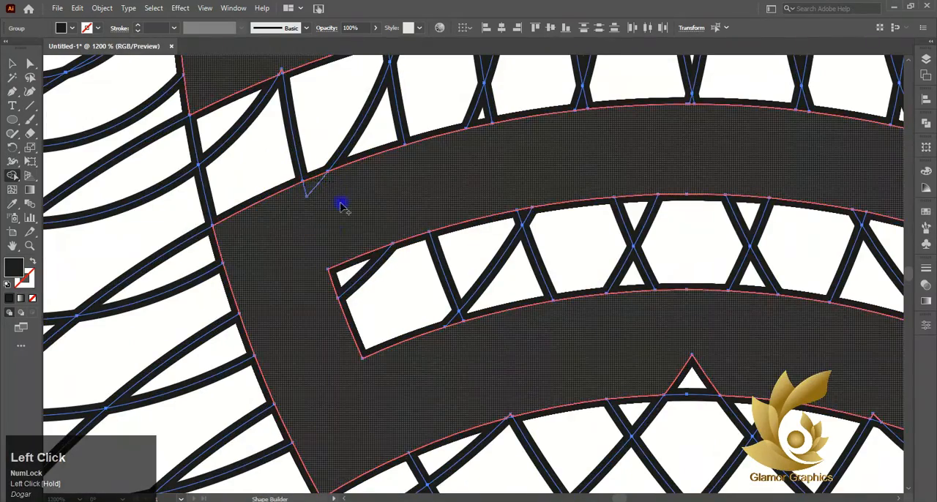
{"action": "scroll", "coordinate": [340, 205], "scroll_direction": "down", "scroll_amount": 3}
{"action": "scroll", "coordinate": [619, 145], "scroll_direction": "up", "scroll_amount": 5}
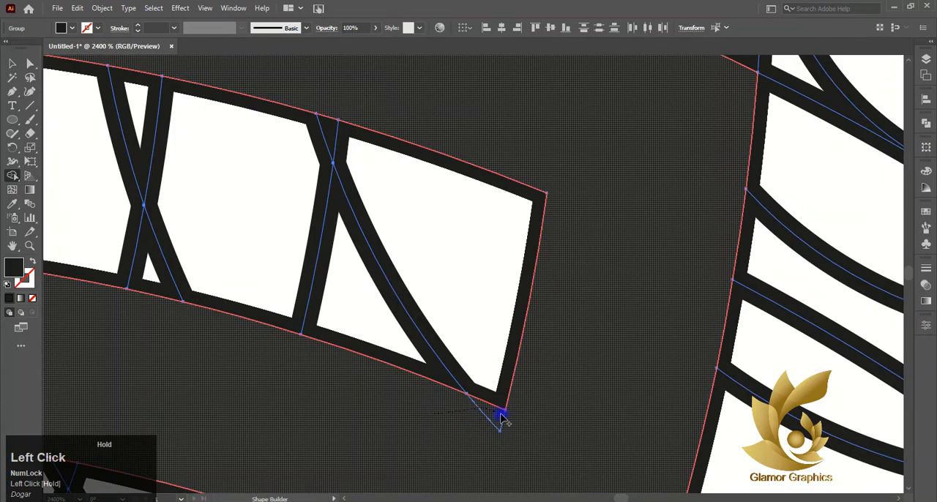
Merge the small spike on the lower left edge of the top arc band into the black shape
{"action": "scroll", "coordinate": [415, 313], "scroll_direction": "down", "scroll_amount": 2}
{"action": "scroll", "coordinate": [403, 294], "scroll_direction": "left", "scroll_amount": 5}
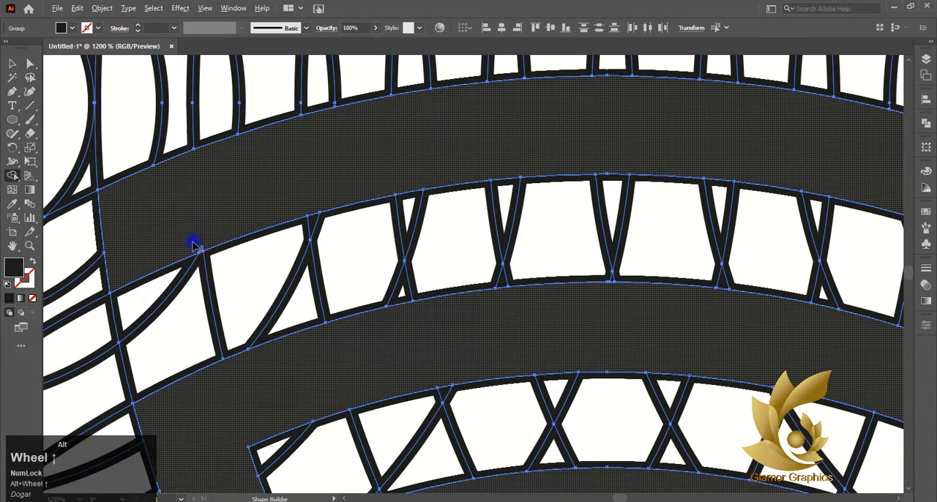
{"action": "scroll", "coordinate": [193, 244], "scroll_direction": "up", "scroll_amount": 7}
{"action": "mouse_move", "coordinate": [212, 237]}
{"action": "left_mouse_down"}
{"action": "mouse_move", "coordinate": [218, 261]}
{"action": "mouse_move", "coordinate": [335, 228]}
{"action": "left_mouse_up"}
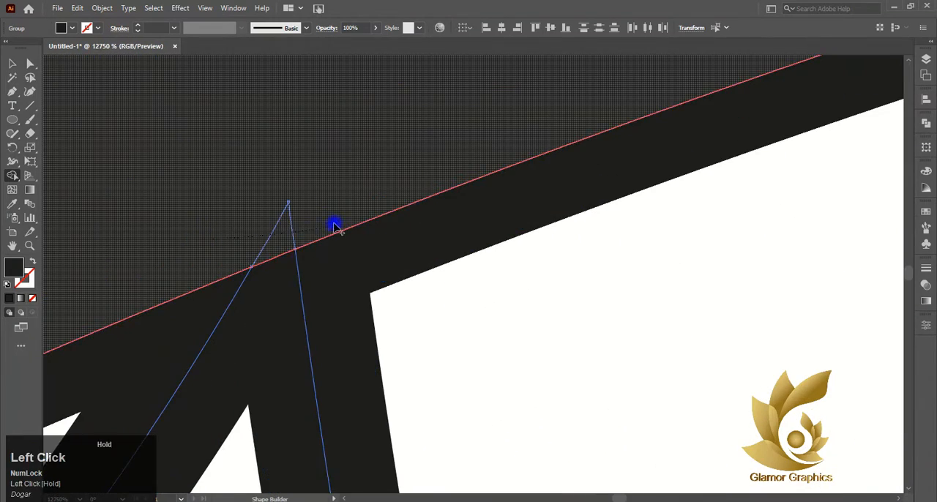
{"action": "scroll", "coordinate": [389, 203], "scroll_direction": "down", "scroll_amount": 7}
{"action": "scroll", "coordinate": [388, 199], "scroll_direction": "right", "scroll_amount": 8}
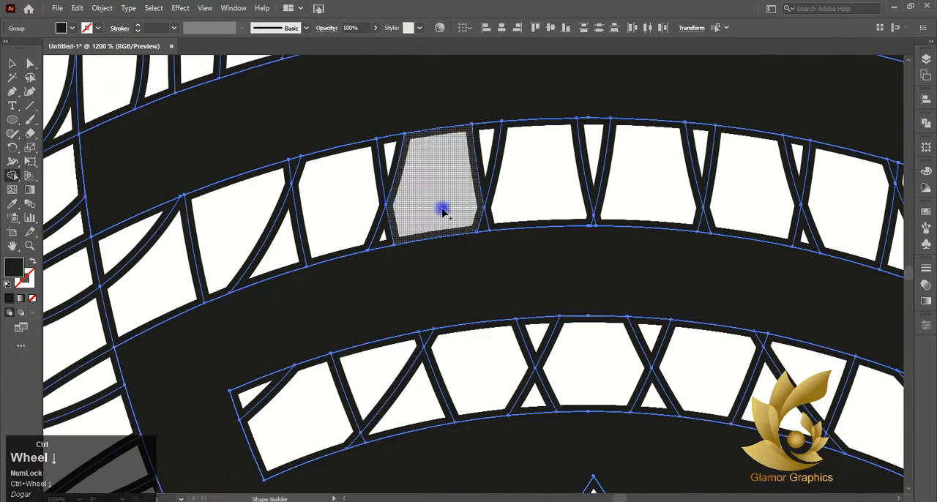
{"action": "scroll", "coordinate": [476, 211], "scroll_direction": "up", "scroll_amount": 3}
{"action": "scroll", "coordinate": [485, 211], "scroll_direction": "down", "scroll_amount": 5}
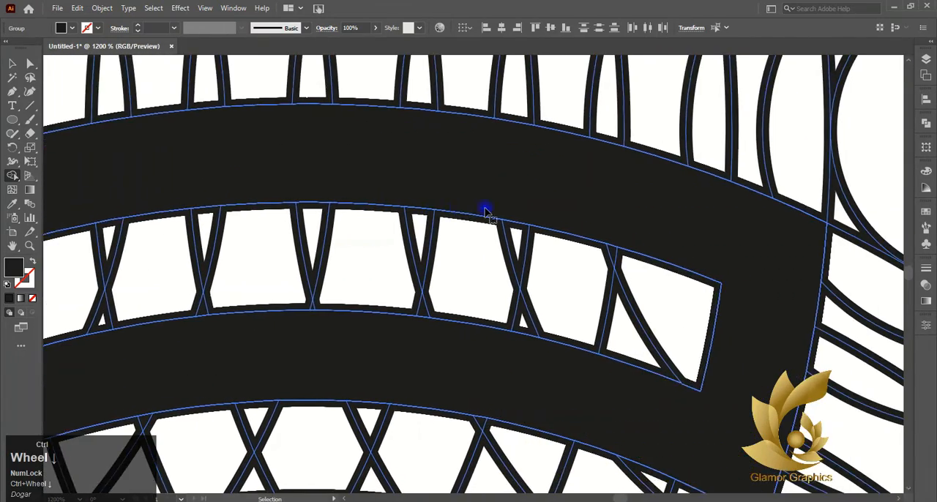
{"action": "scroll", "coordinate": [485, 211], "scroll_direction": "down", "scroll_amount": 5}
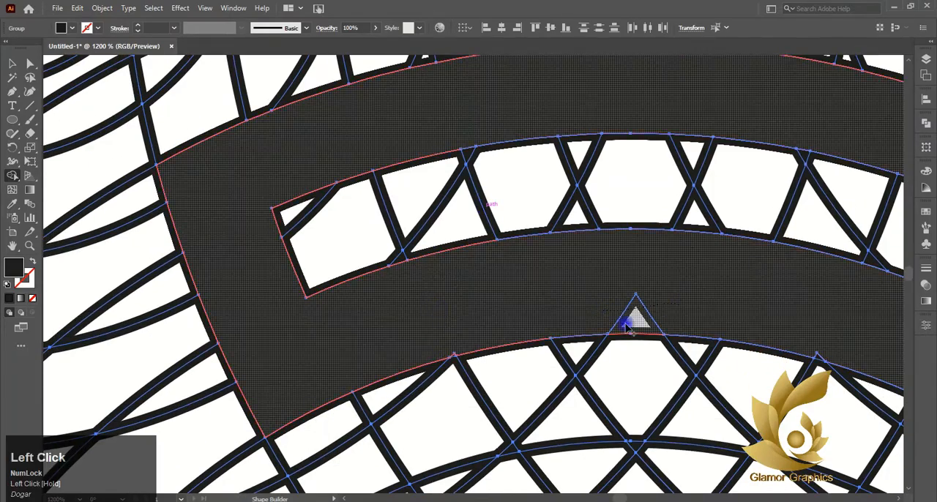
Merge the central triangle and the two side spikes along the lower edge of the third arc band into the black shape
{"action": "left_click_drag", "start_coordinate": [626, 328], "coordinate": [622, 329]}
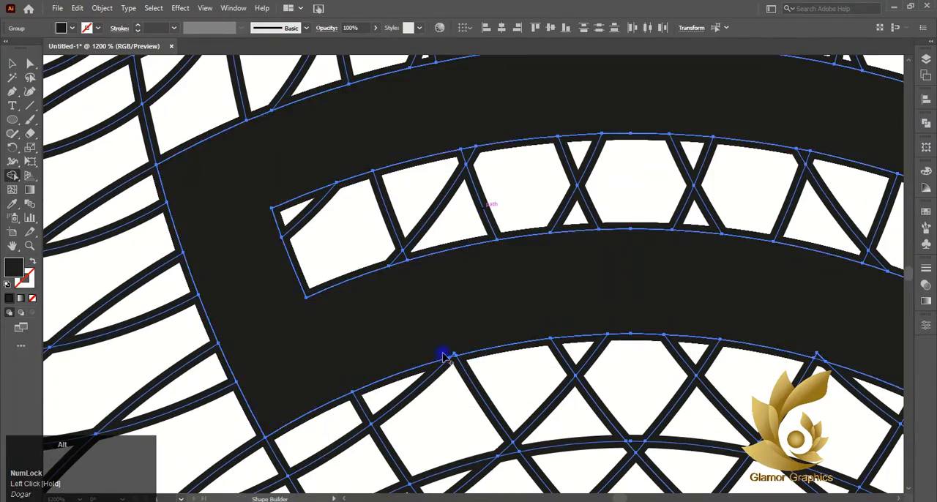
{"action": "scroll", "coordinate": [446, 353], "scroll_direction": "up", "scroll_amount": 4}
{"action": "left_click_drag", "start_coordinate": [475, 362], "coordinate": [504, 344]}
{"action": "scroll", "coordinate": [499, 323], "scroll_direction": "down", "scroll_amount": 4}
{"action": "scroll", "coordinate": [509, 314], "scroll_direction": "right", "scroll_amount": 4}
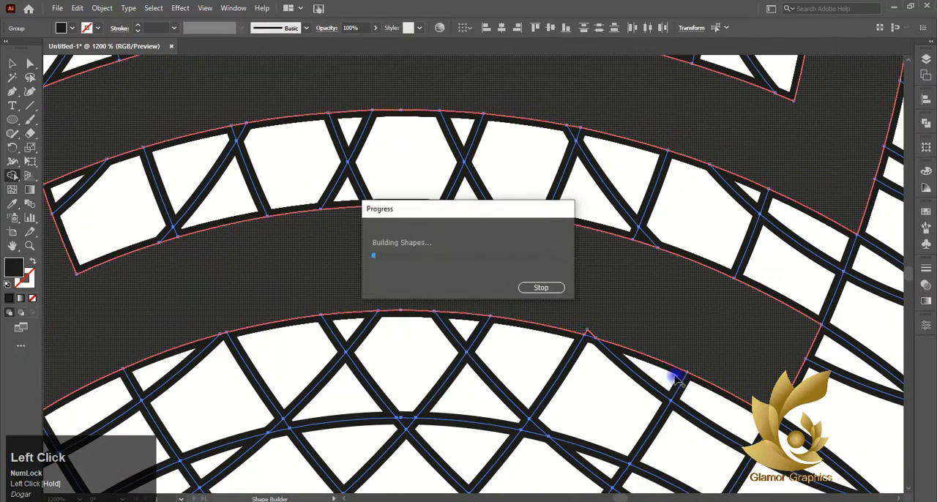
{"action": "scroll", "coordinate": [586, 338], "scroll_direction": "up", "scroll_amount": 4}
{"action": "scroll", "coordinate": [618, 331], "scroll_direction": "down", "scroll_amount": 7}
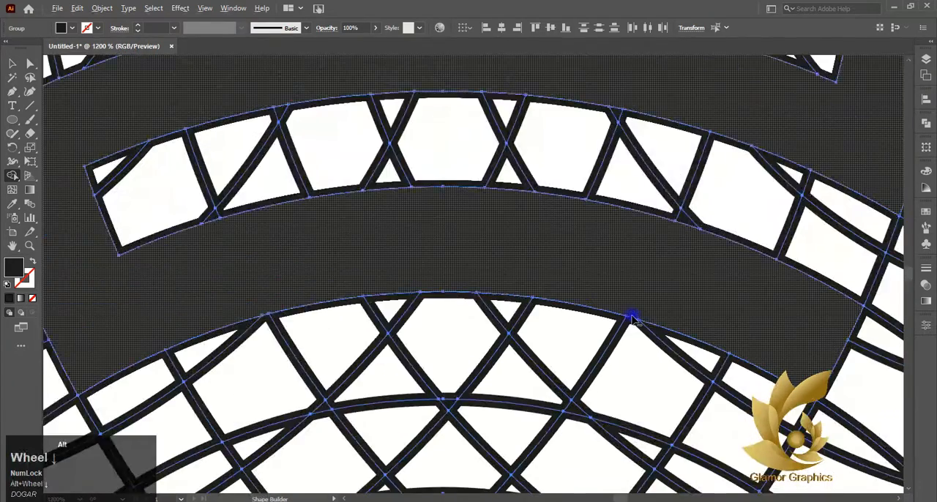
Extend the black shape with a right-end connector below the third band and a fourth arc band using Shape Builder
{"action": "scroll", "coordinate": [627, 314], "scroll_direction": "up", "scroll_amount": 2}
{"action": "left_click_drag", "start_coordinate": [732, 337], "coordinate": [661, 450]}
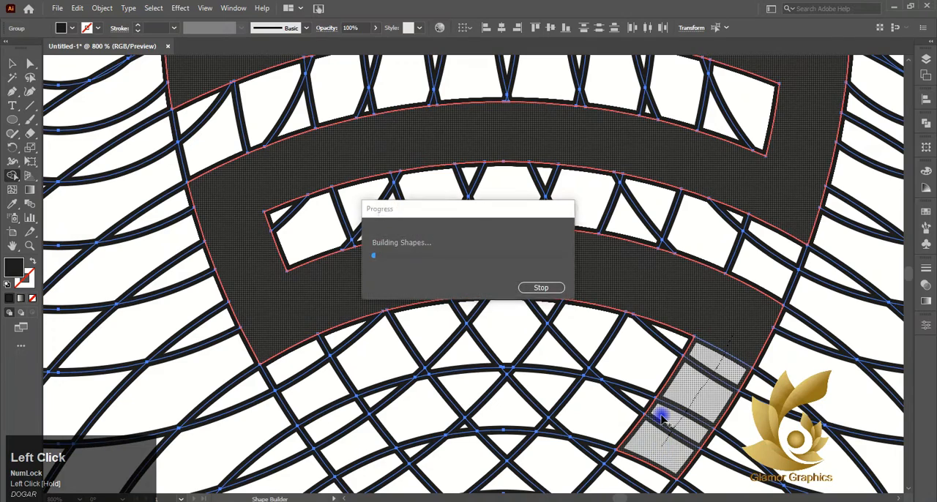
{"action": "scroll", "coordinate": [659, 402], "scroll_direction": "down", "scroll_amount": 1}
{"action": "mouse_move", "coordinate": [640, 362]}
{"action": "left_mouse_down"}
{"action": "mouse_move", "coordinate": [519, 356]}
{"action": "mouse_move", "coordinate": [449, 355]}
{"action": "mouse_move", "coordinate": [355, 358]}
{"action": "left_mouse_up"}
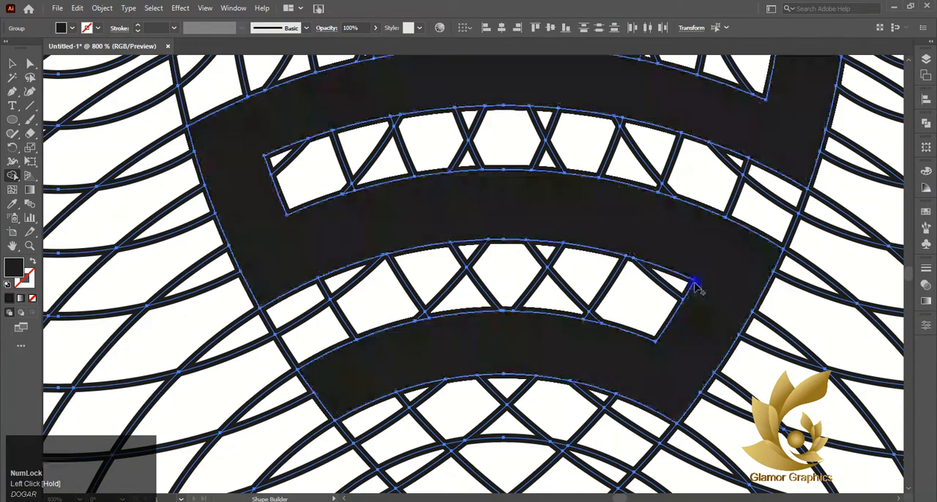
Complete the black shape down to its pointed tip with a left-end connector and a short fifth arc band
{"action": "scroll", "coordinate": [700, 281], "scroll_direction": "down", "scroll_amount": 3}
{"action": "scroll", "coordinate": [732, 333], "scroll_direction": "down", "scroll_amount": 3}
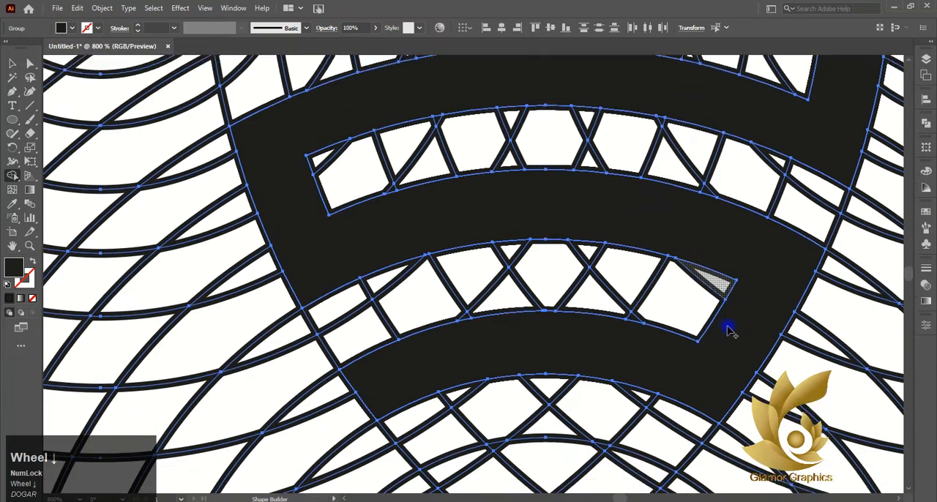
{"action": "left_click_drag", "start_coordinate": [700, 328], "coordinate": [424, 309]}
{"action": "mouse_move", "coordinate": [454, 355]}
{"action": "left_mouse_down"}
{"action": "mouse_move", "coordinate": [470, 383]}
{"action": "mouse_move", "coordinate": [537, 369]}
{"action": "mouse_move", "coordinate": [610, 383]}
{"action": "mouse_move", "coordinate": [638, 375]}
{"action": "left_mouse_up"}
{"action": "scroll", "coordinate": [807, 291], "scroll_direction": "down", "scroll_amount": 2}
{"action": "scroll", "coordinate": [737, 309], "scroll_direction": "down", "scroll_amount": 5}
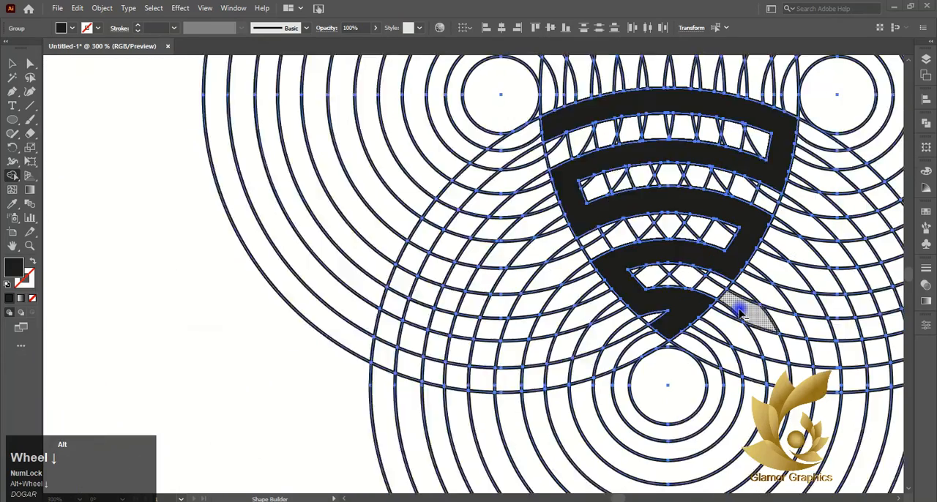
Deselect the artwork and move the right and lower circle groups away from the left one
{"action": "scroll", "coordinate": [583, 255], "scroll_direction": "up", "scroll_amount": 2}
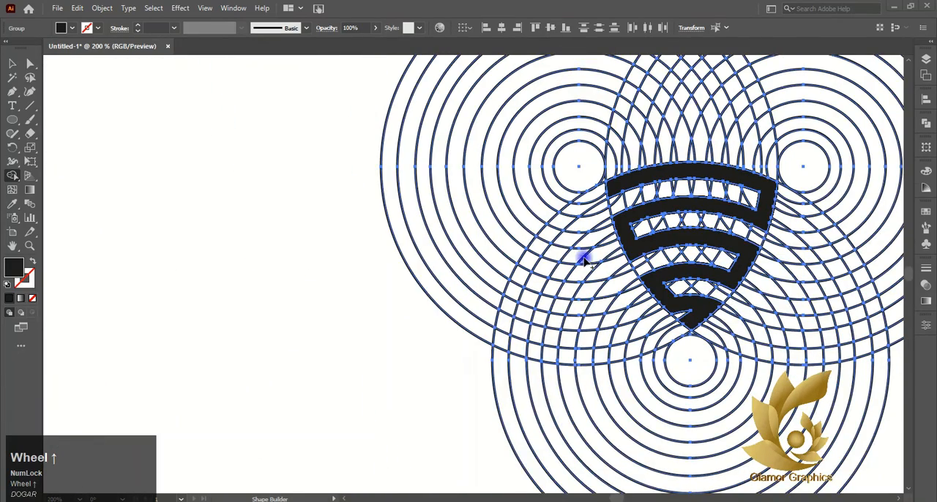
{"action": "scroll", "coordinate": [563, 251], "scroll_direction": "right", "scroll_amount": 4}
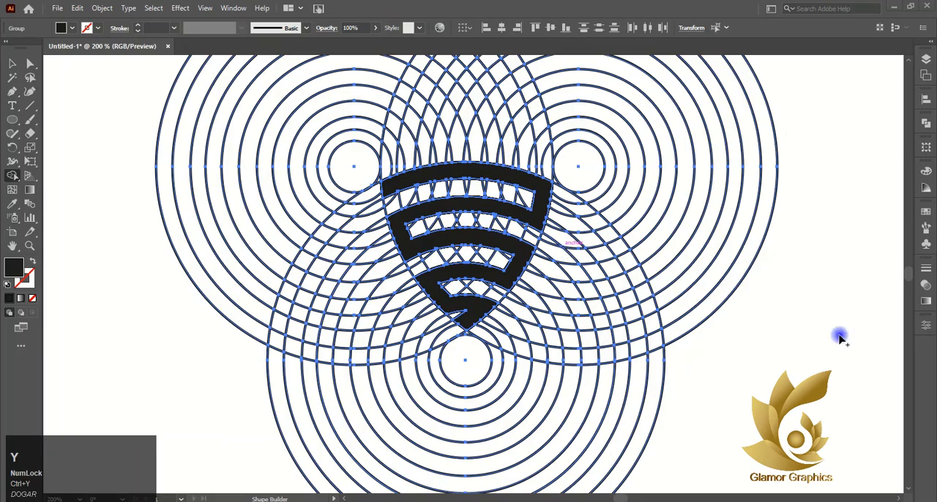
{"action": "scroll", "coordinate": [621, 296], "scroll_direction": "down", "scroll_amount": 3}
{"action": "scroll", "coordinate": [654, 290], "scroll_direction": "up", "scroll_amount": 2}
{"action": "left_click", "coordinate": [713, 347]}
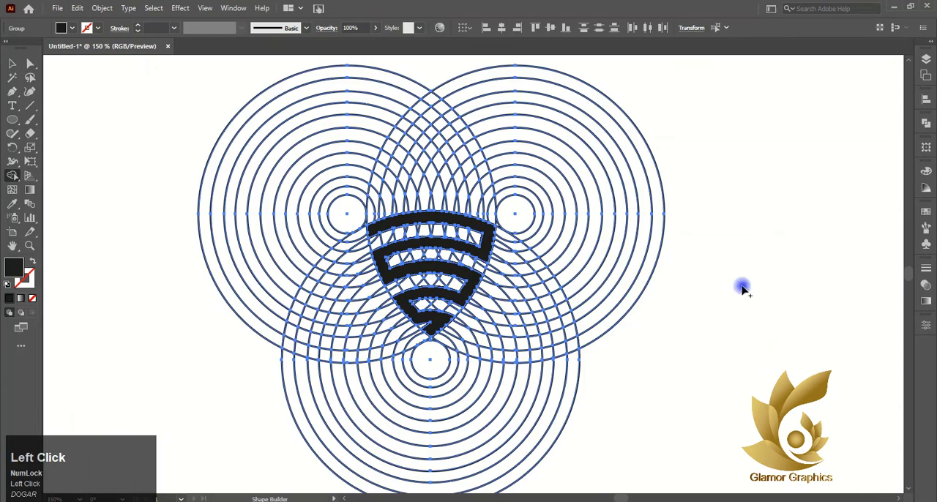
{"action": "left_click", "coordinate": [12, 64]}
{"action": "left_click_drag", "start_coordinate": [469, 225], "coordinate": [578, 217]}
{"action": "left_click_drag", "start_coordinate": [515, 346], "coordinate": [662, 348]}
Ungroup the left circle group and move the black shape out of it into the empty space between the groups
{"action": "left_click", "coordinate": [297, 311]}
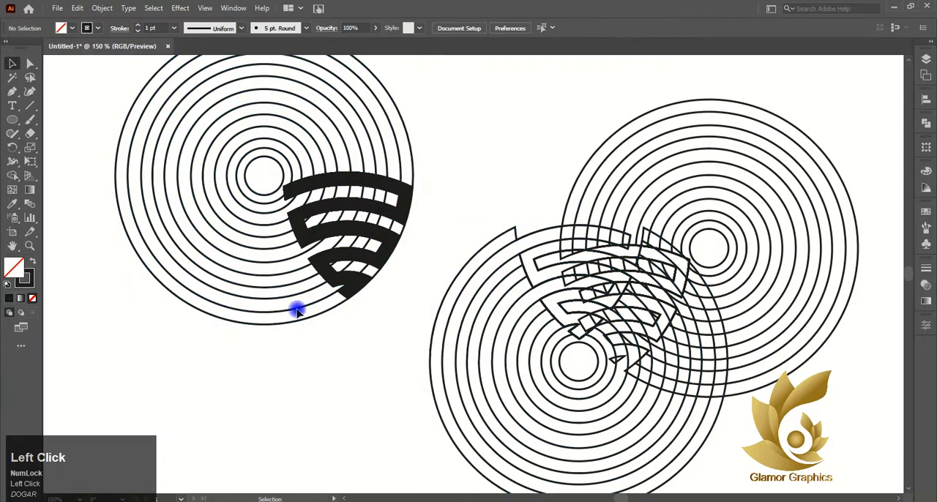
{"action": "right_click", "coordinate": [295, 310]}
{"action": "left_click", "coordinate": [329, 201]}
{"action": "left_click", "coordinate": [330, 399]}
{"action": "left_click_drag", "start_coordinate": [381, 218], "coordinate": [551, 120]}
Delete the lower circle group and all remaining pieces of the left circle group
{"action": "left_click_drag", "start_coordinate": [529, 349], "coordinate": [379, 378]}
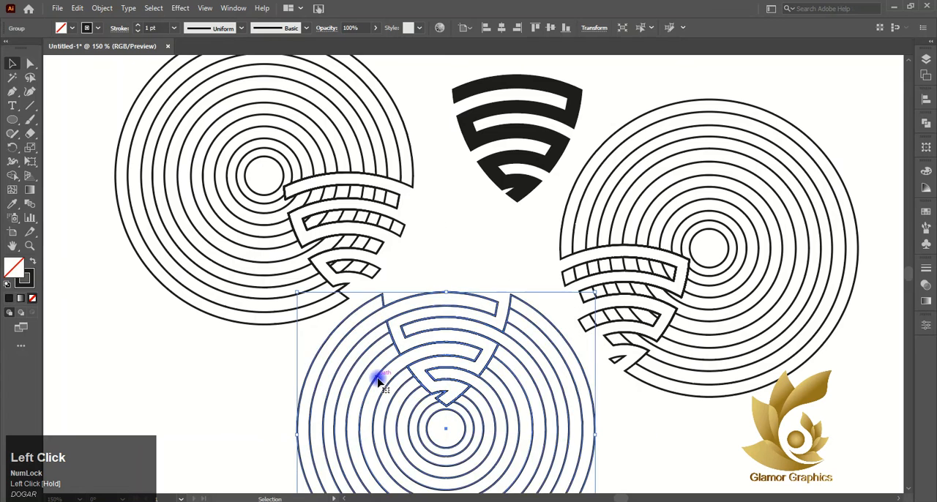
{"action": "key", "text": "Delete"}
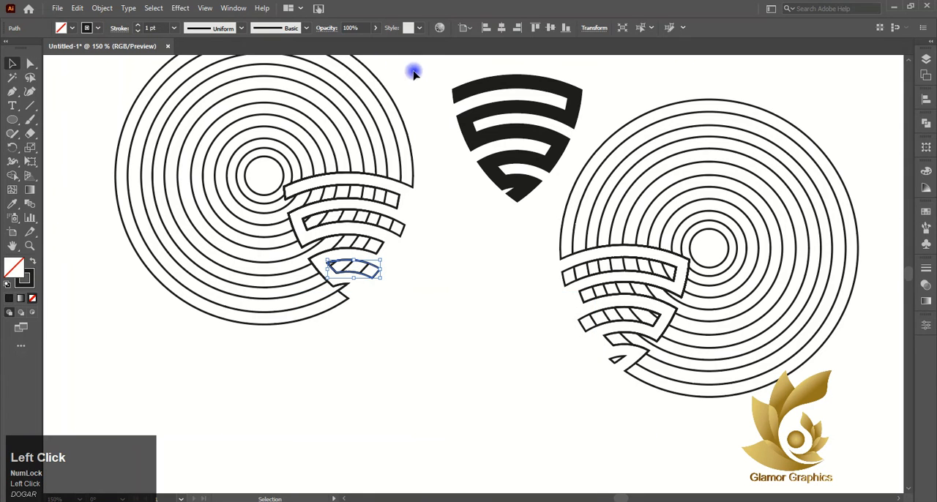
{"action": "left_click_drag", "start_coordinate": [414, 71], "coordinate": [316, 307]}
{"action": "key", "text": "Delete"}
{"action": "left_click_drag", "start_coordinate": [348, 108], "coordinate": [205, 276]}
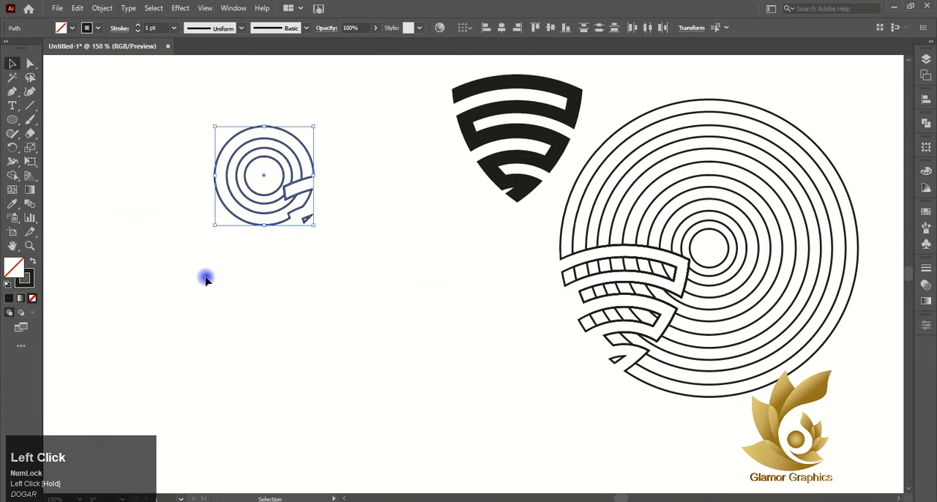
{"action": "key", "text": "Delete"}
Move the black shape into the cleared area at left and delete the remaining right circle group
{"action": "left_click_drag", "start_coordinate": [533, 132], "coordinate": [304, 192]}
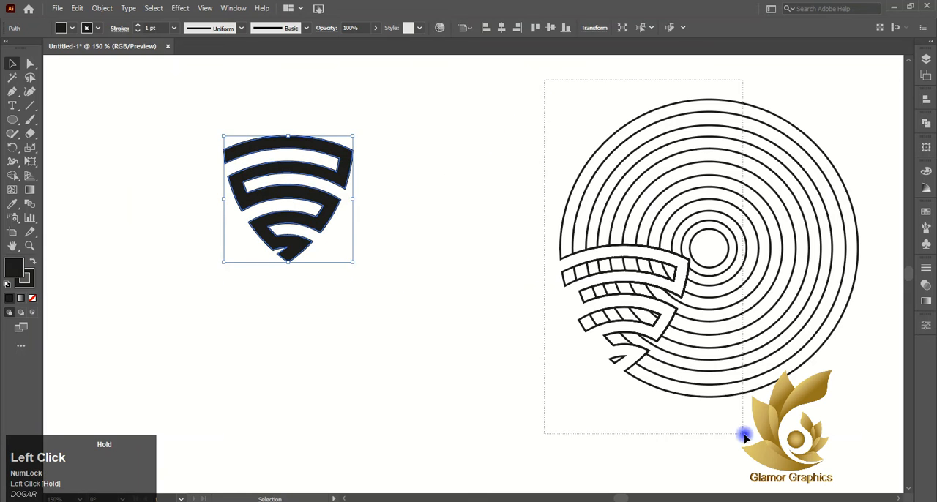
{"action": "left_click_drag", "start_coordinate": [745, 437], "coordinate": [747, 438]}
{"action": "key", "text": "Delete"}
Enlarge the black shape, place it near the middle of the artboard and deselect it
{"action": "scroll", "coordinate": [709, 337], "scroll_direction": "down", "scroll_amount": 2}
{"action": "left_click_drag", "start_coordinate": [534, 264], "coordinate": [774, 217]}
{"action": "scroll", "coordinate": [702, 268], "scroll_direction": "down", "scroll_amount": 2}
{"action": "left_click", "coordinate": [766, 337]}
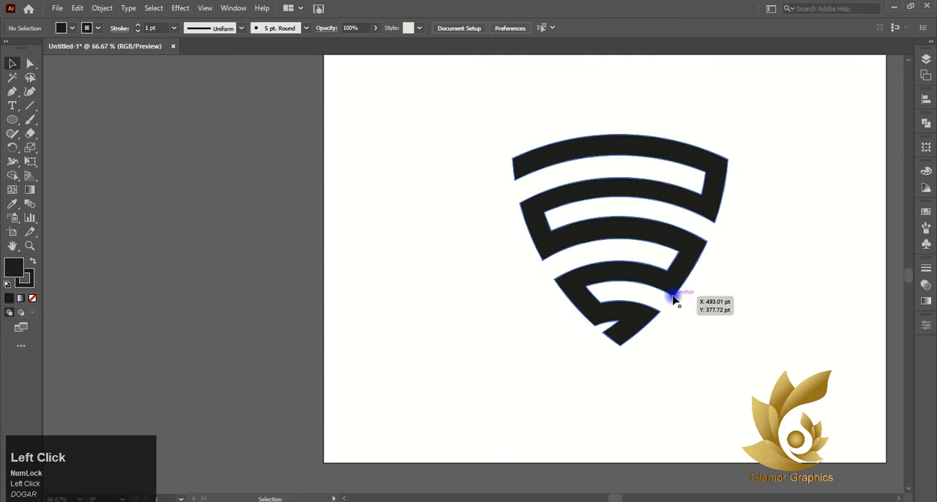
Select the black shape and fill it with the white-to-black linear gradient
{"action": "left_click", "coordinate": [558, 305]}
{"action": "left_click", "coordinate": [38, 189]}
{"action": "left_click", "coordinate": [926, 300]}
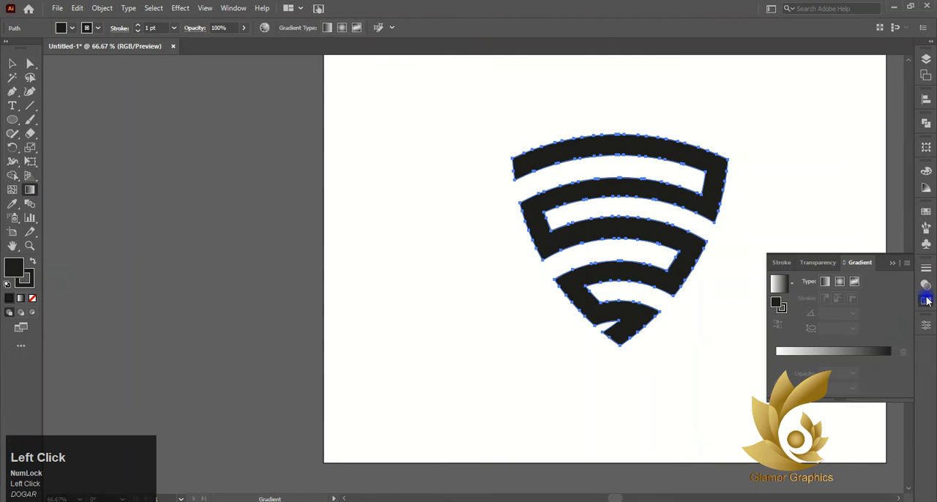
{"action": "left_click", "coordinate": [854, 356]}
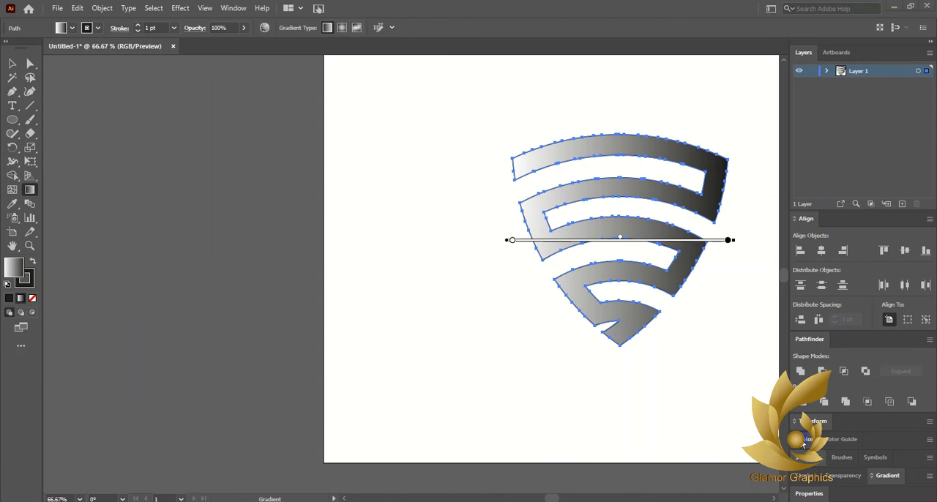
Fill the shape with the CMYK Blue swatch
{"action": "left_click", "coordinate": [803, 442]}
{"action": "left_click", "coordinate": [806, 345]}
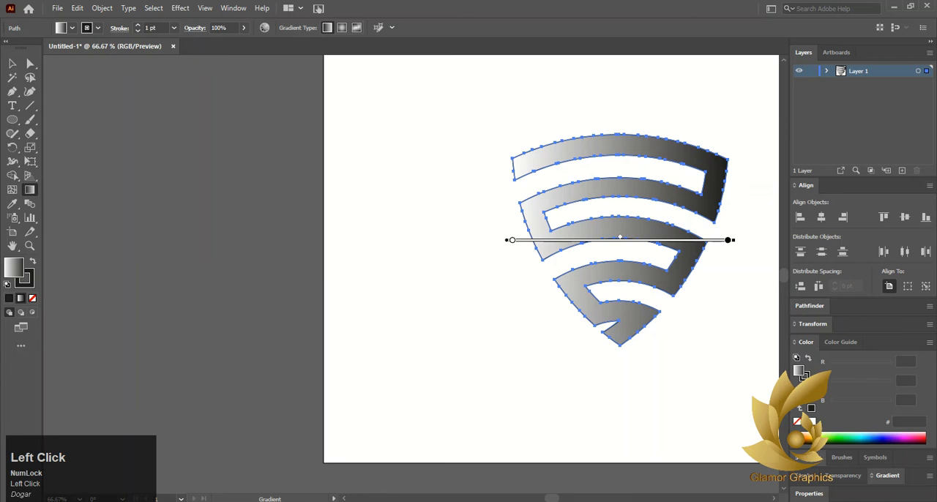
{"action": "left_click", "coordinate": [808, 457]}
{"action": "left_click", "coordinate": [864, 430]}
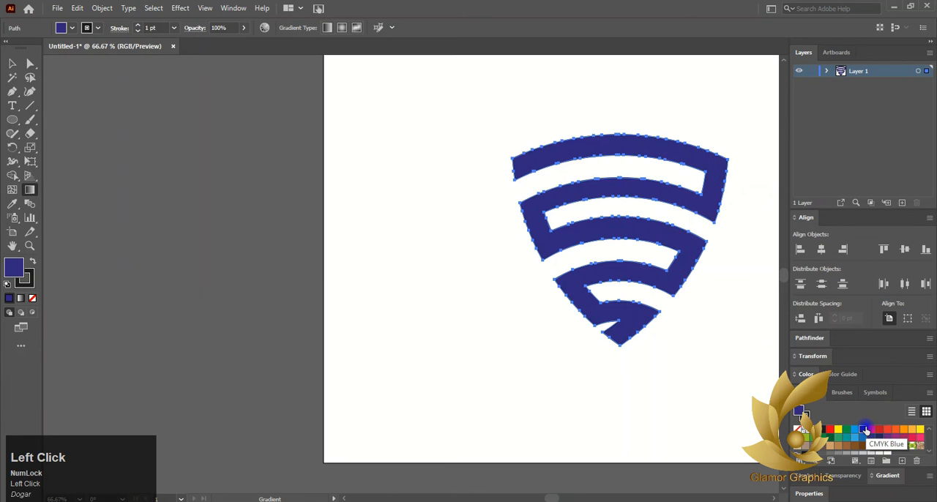
{"action": "scroll", "coordinate": [866, 431], "scroll_direction": "down", "scroll_amount": 1}
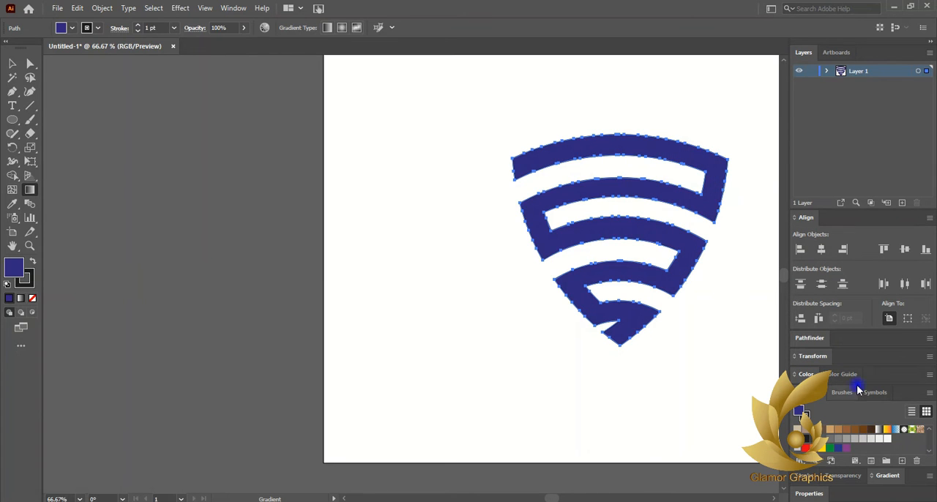
{"action": "scroll", "coordinate": [869, 364], "scroll_direction": "down", "scroll_amount": 1}
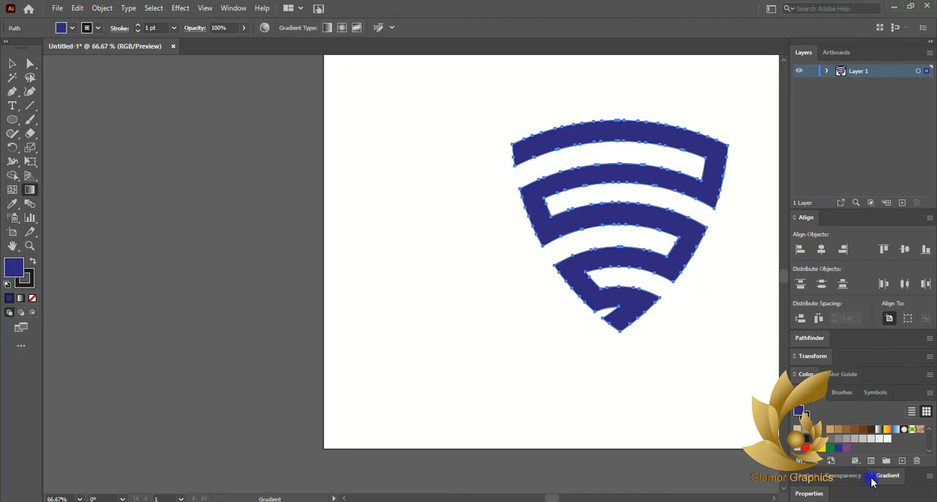
Reapply the white-to-black linear gradient to the shape and remove the extra color stop near its white end
{"action": "left_click", "coordinate": [871, 478]}
{"action": "left_click", "coordinate": [861, 442]}
{"action": "left_click_drag", "start_coordinate": [799, 444], "coordinate": [803, 445]}
{"action": "left_click", "coordinate": [823, 463]}
{"action": "left_click", "coordinate": [803, 446]}
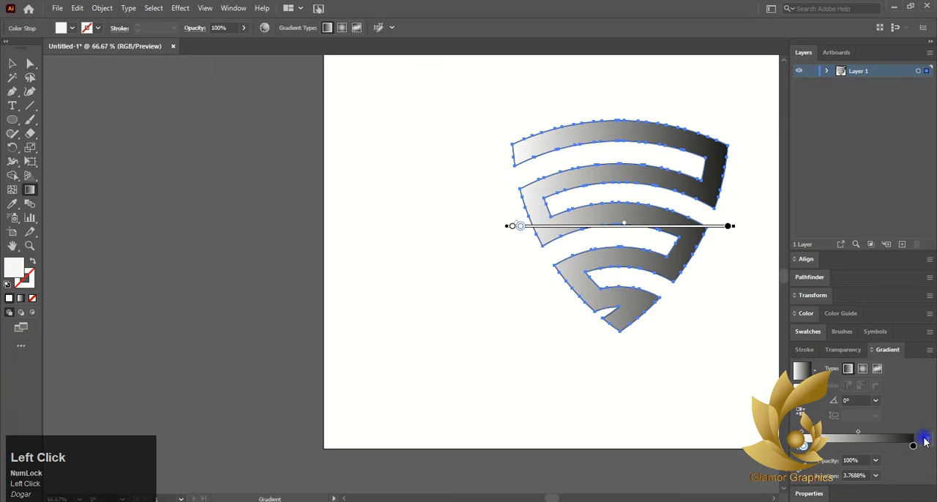
{"action": "left_click", "coordinate": [925, 440]}
Set the gradient's starting color stop to the CMYK Blue swatch
{"action": "left_click", "coordinate": [799, 447]}
{"action": "double_click", "coordinate": [799, 445]}
{"action": "left_click", "coordinate": [828, 317]}
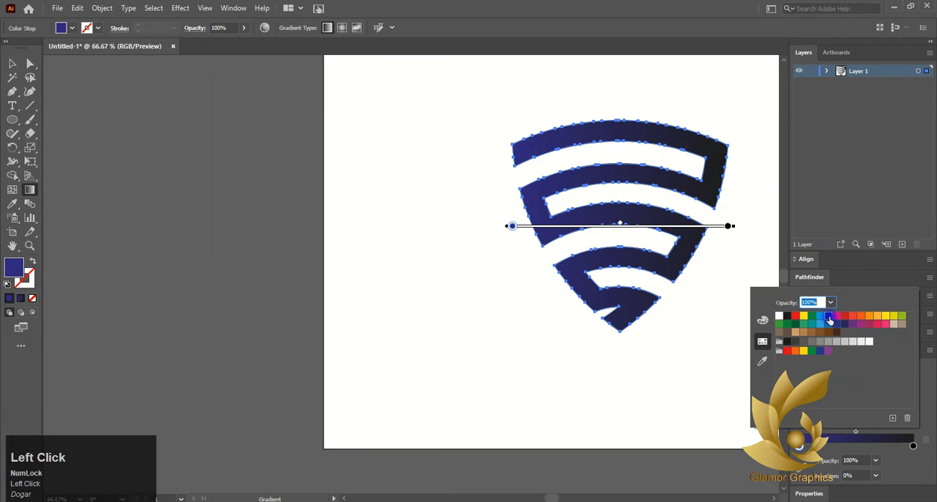
Set the gradient's ending color stop to a light blue swatch and shift the gradient midpoint to about 72%
{"action": "left_click", "coordinate": [920, 449]}
{"action": "left_click", "coordinate": [913, 446]}
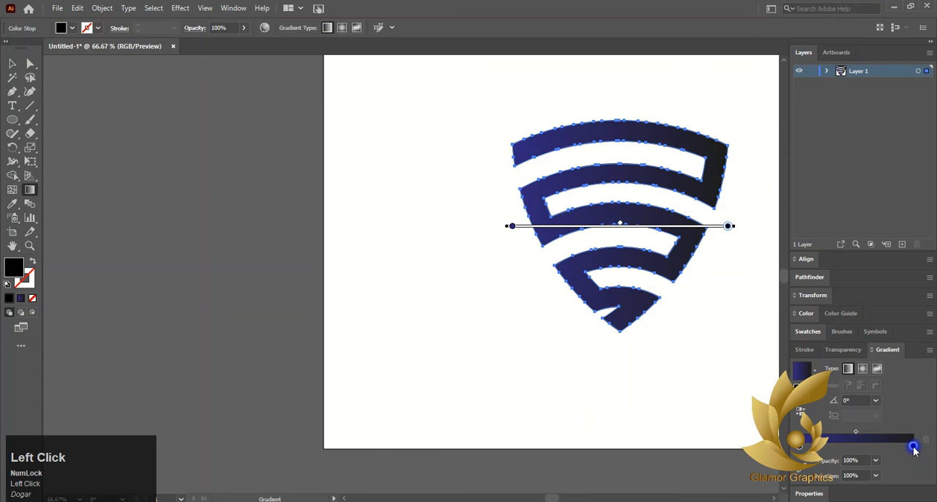
{"action": "double_click", "coordinate": [913, 447]}
{"action": "left_click", "coordinate": [818, 325]}
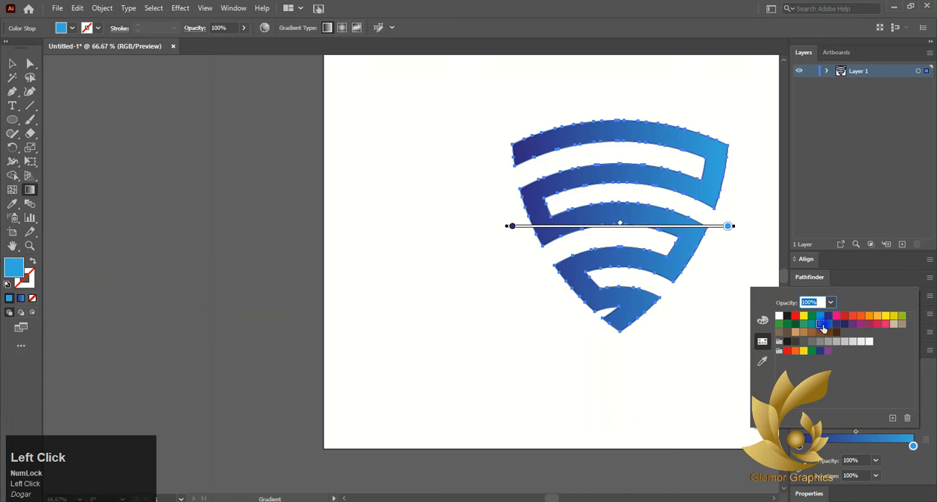
{"action": "left_click", "coordinate": [858, 437]}
{"action": "left_click_drag", "start_coordinate": [857, 435], "coordinate": [888, 433]}
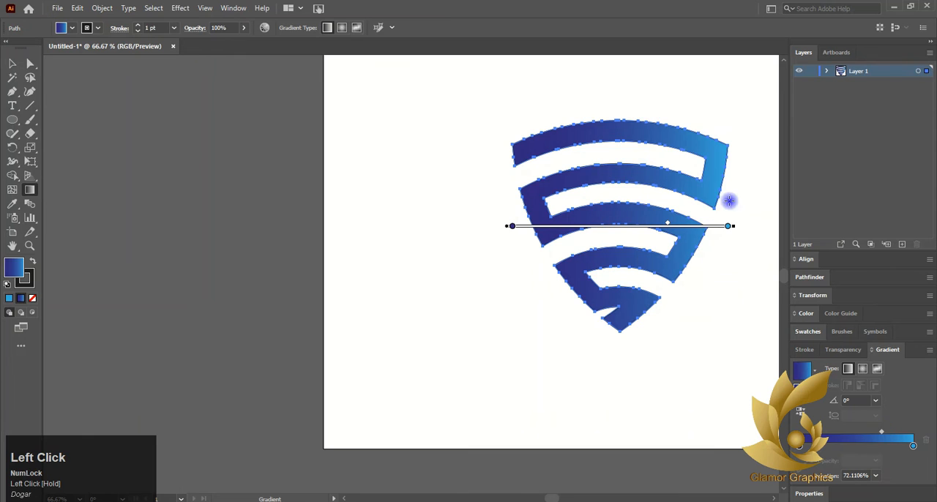
Redirect the gradient to run from the shape's upper arc down to its tip, and set its starting stop to the C=100 M=100 Y=25 K=25 swatch
{"action": "left_click_drag", "start_coordinate": [617, 287], "coordinate": [615, 323]}
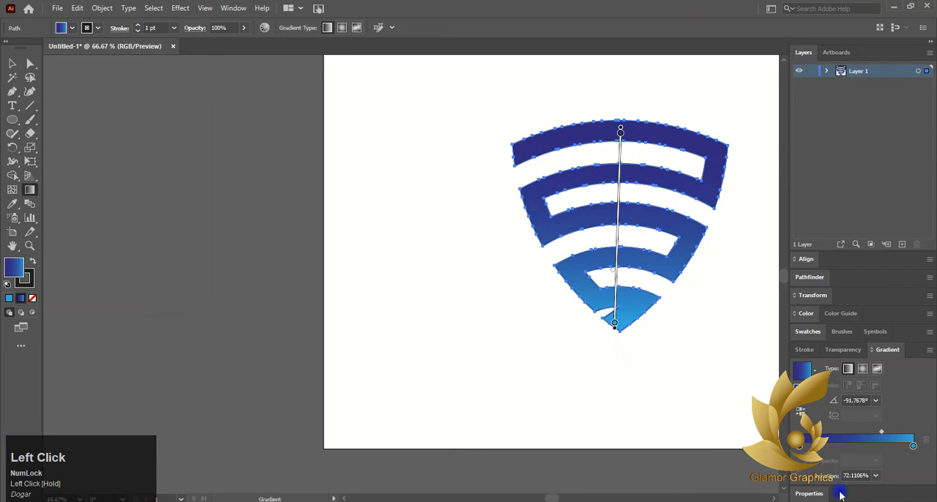
{"action": "left_click", "coordinate": [800, 447]}
{"action": "double_click", "coordinate": [799, 448]}
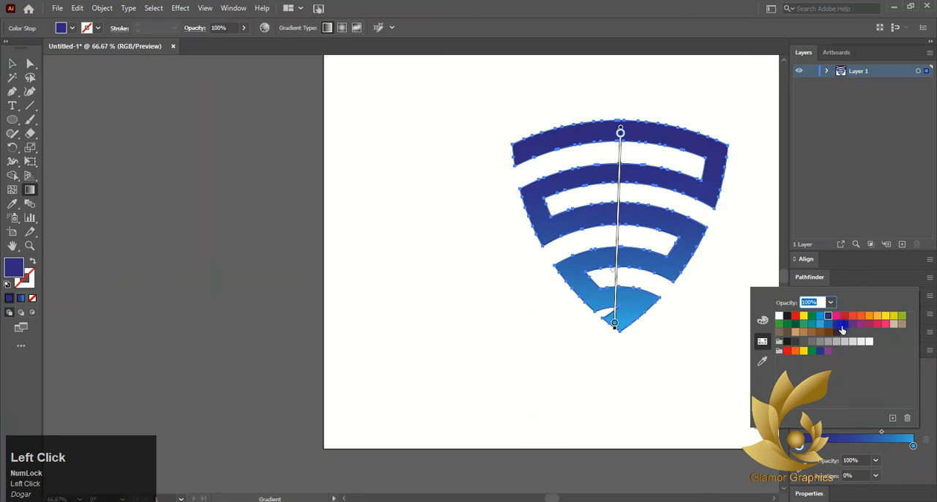
{"action": "left_click", "coordinate": [838, 326]}
{"action": "left_click", "coordinate": [844, 323]}
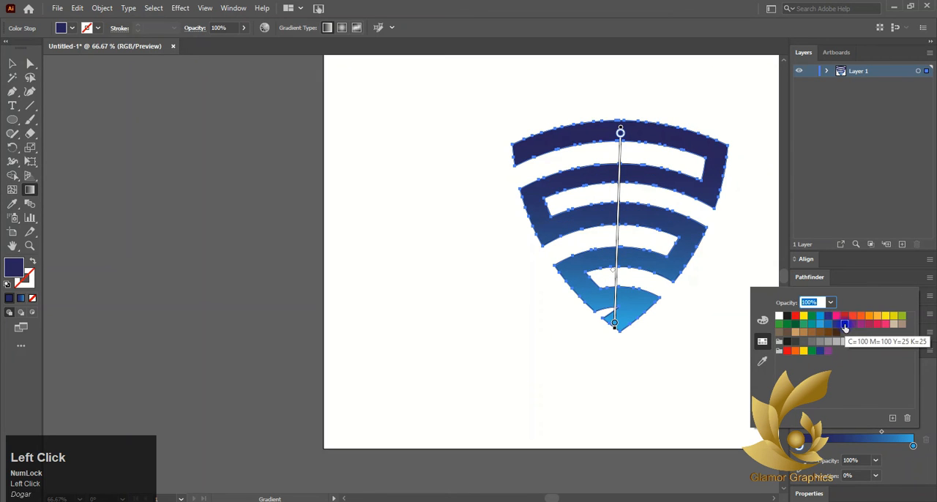
Set the gradient's ending stop to a medium blue swatch, and redraw the gradient nearly vertically from the upper arc to the lowest arc
{"action": "left_click", "coordinate": [912, 447]}
{"action": "double_click", "coordinate": [913, 447]}
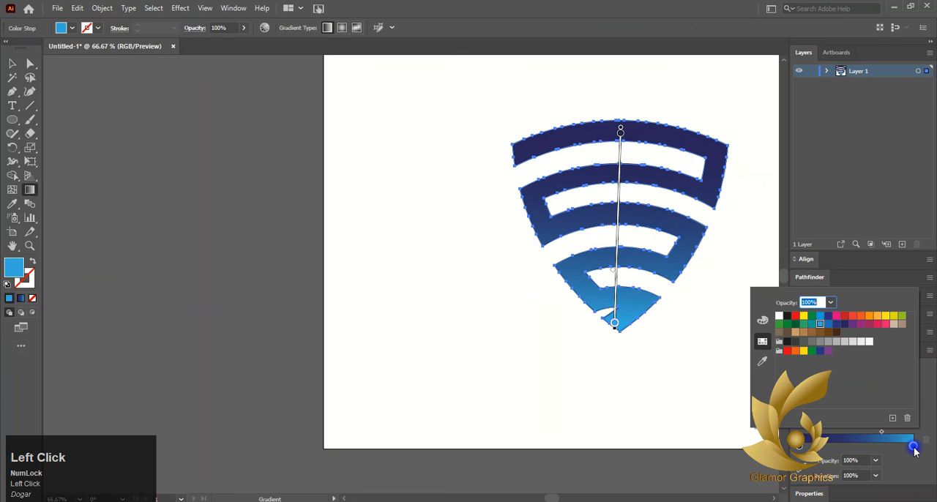
{"action": "left_click", "coordinate": [828, 326]}
{"action": "left_click", "coordinate": [803, 475]}
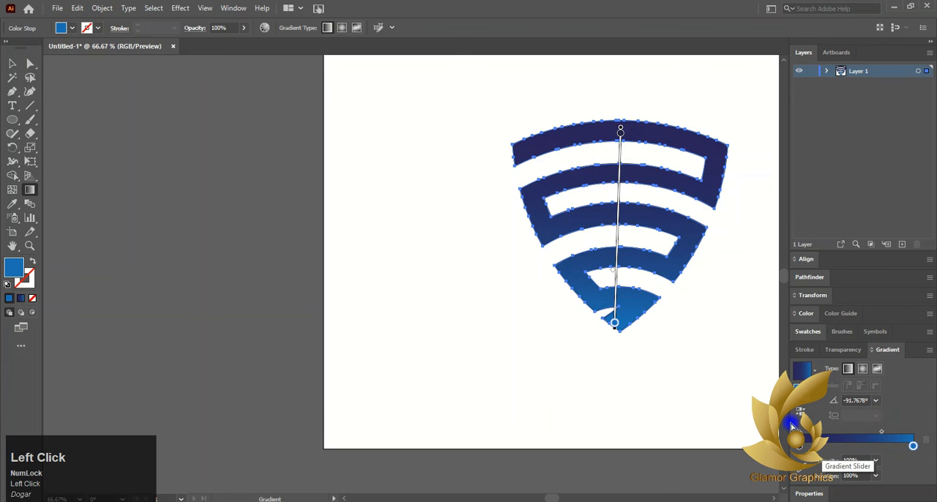
{"action": "left_click_drag", "start_coordinate": [632, 119], "coordinate": [634, 289]}
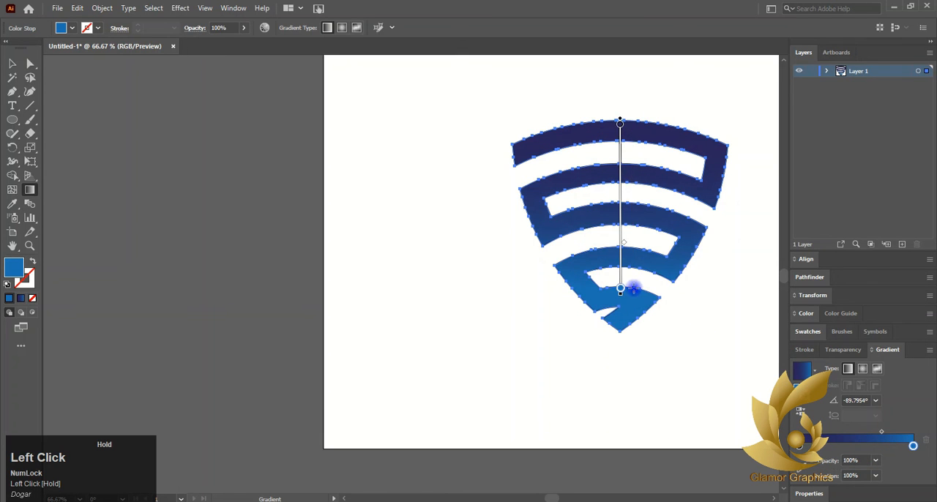
{"action": "left_click", "coordinate": [12, 64]}
{"action": "scroll", "coordinate": [503, 198], "scroll_direction": "right", "scroll_amount": 3}
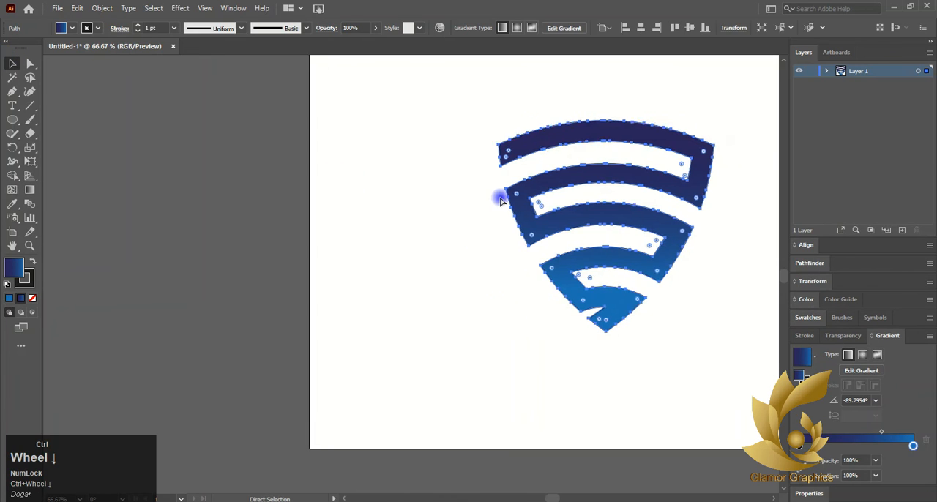
{"action": "left_click", "coordinate": [680, 218]}
Move the oak wood texture image onto the artboard over the logo and send it to the back
{"action": "scroll", "coordinate": [680, 212], "scroll_direction": "down", "scroll_amount": 2}
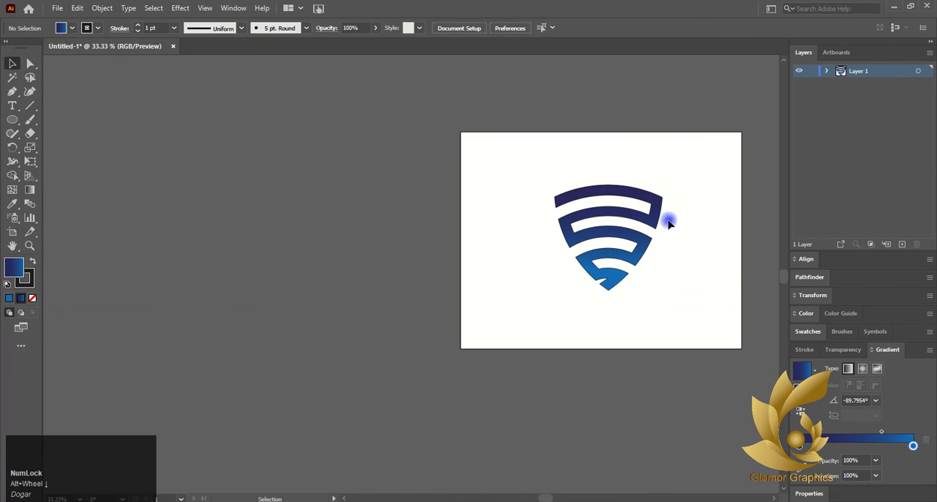
{"action": "scroll", "coordinate": [685, 218], "scroll_direction": "up", "scroll_amount": 2}
{"action": "scroll", "coordinate": [516, 459], "scroll_direction": "right", "scroll_amount": 2}
{"action": "left_click", "coordinate": [516, 458]}
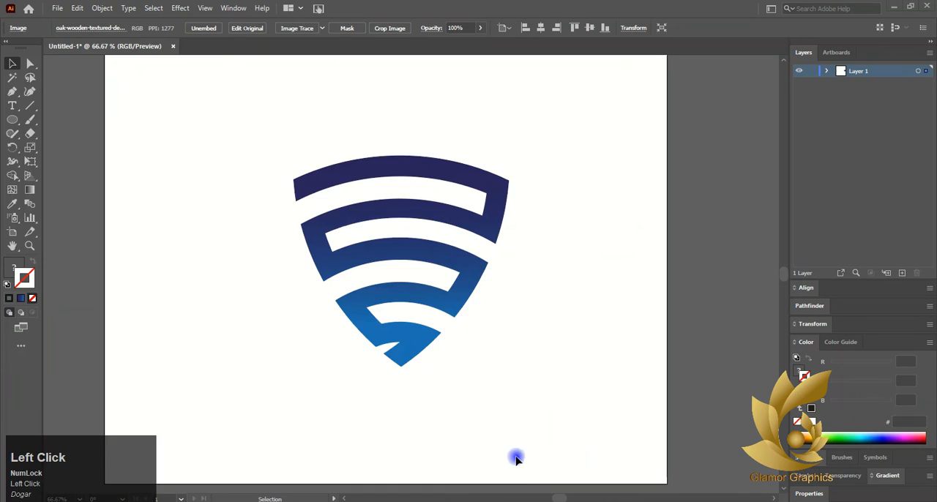
{"action": "scroll", "coordinate": [359, 341], "scroll_direction": "down", "scroll_amount": 3}
{"action": "left_click_drag", "start_coordinate": [182, 339], "coordinate": [418, 341]}
{"action": "scroll", "coordinate": [390, 333], "scroll_direction": "up", "scroll_amount": 1}
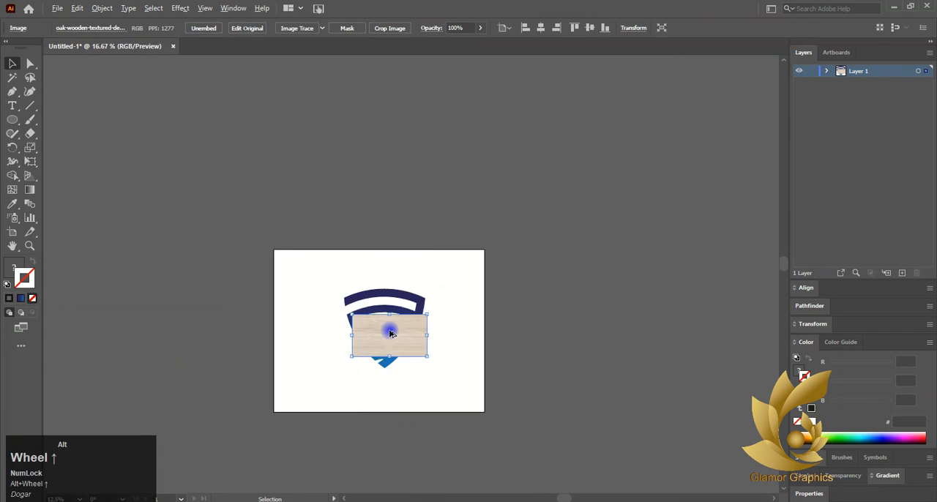
{"action": "scroll", "coordinate": [391, 333], "scroll_direction": "up", "scroll_amount": 5}
{"action": "right_click", "coordinate": [391, 331]}
{"action": "left_click", "coordinate": [445, 429]}
{"action": "left_click", "coordinate": [538, 464]}
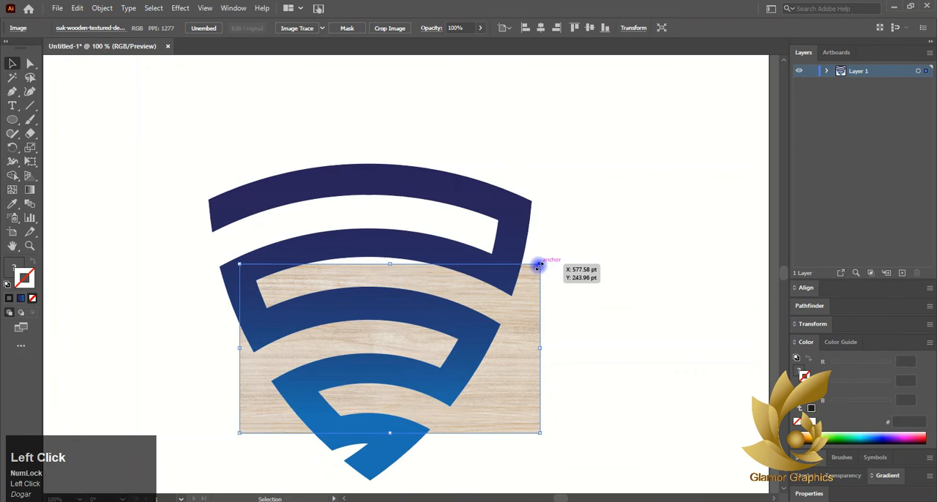
Enlarge the wood texture image and stretch all its edges to cover the whole artboard as a background
{"action": "scroll", "coordinate": [538, 265], "scroll_direction": "down", "scroll_amount": 1}
{"action": "left_click_drag", "start_coordinate": [538, 264], "coordinate": [662, 148]}
{"action": "left_click", "coordinate": [440, 213]}
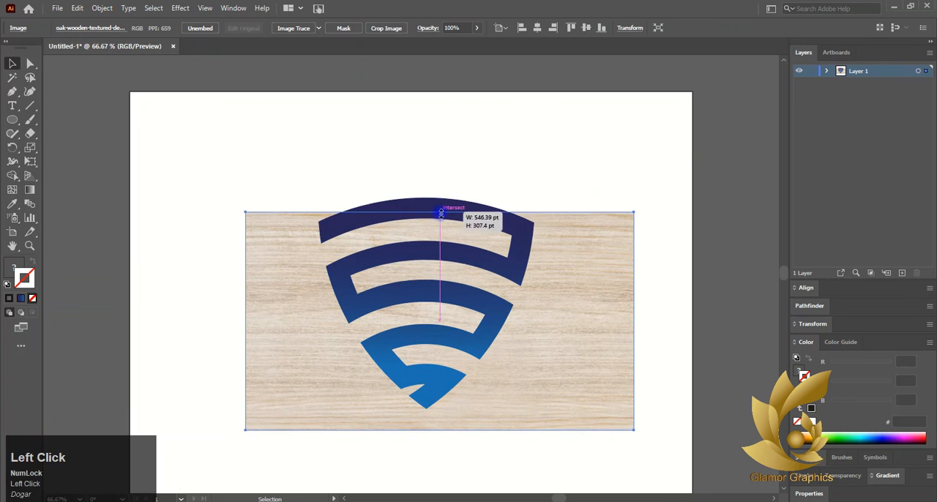
{"action": "left_click_drag", "start_coordinate": [441, 213], "coordinate": [417, 90]}
{"action": "scroll", "coordinate": [434, 328], "scroll_direction": "down", "scroll_amount": 2}
{"action": "left_click_drag", "start_coordinate": [435, 330], "coordinate": [431, 428]}
{"action": "left_click_drag", "start_coordinate": [248, 211], "coordinate": [129, 210]}
{"action": "left_click_drag", "start_coordinate": [634, 209], "coordinate": [690, 214]}
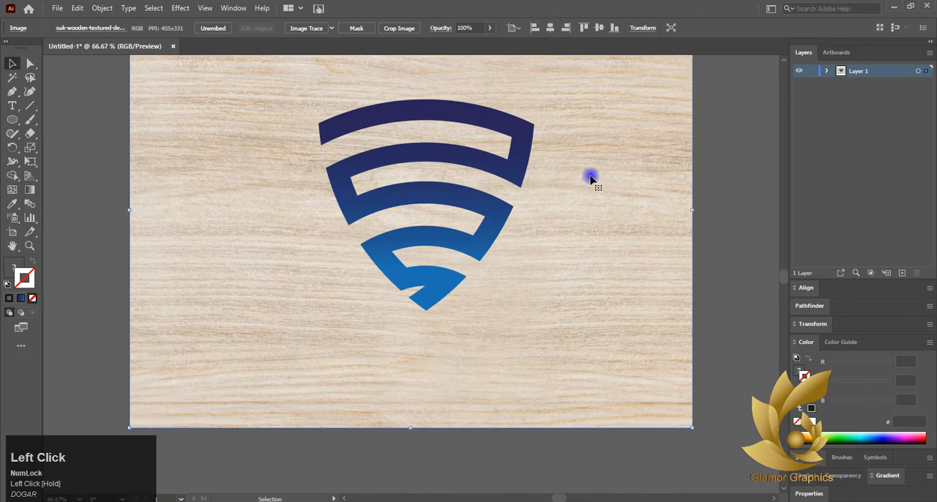